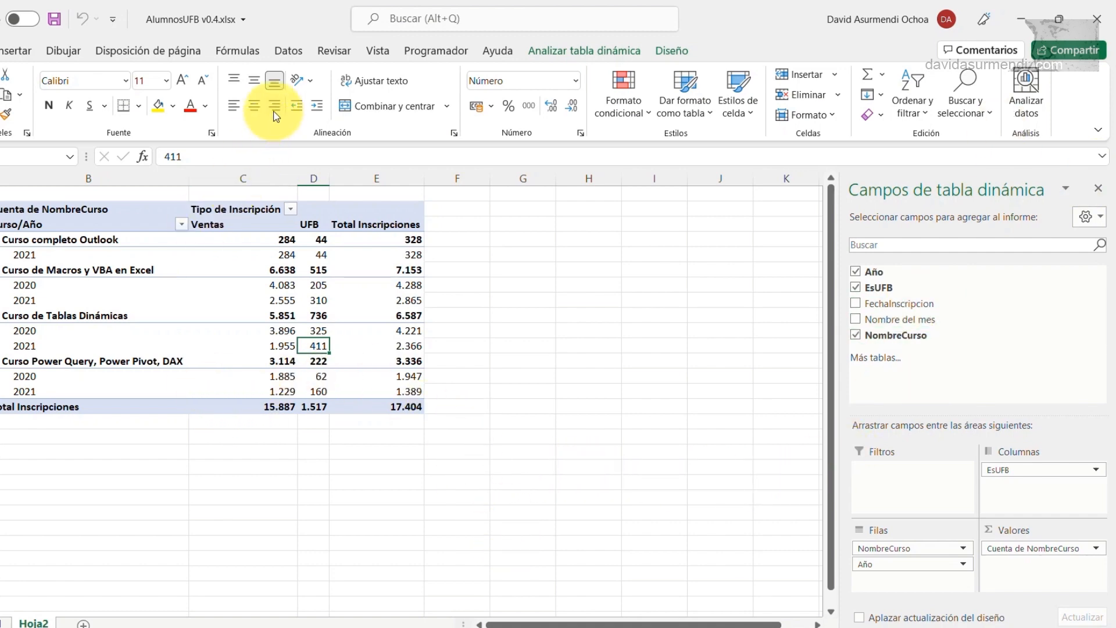
Display the workbook's queries and connections and collapse the query group for transforming the course file.
{"action": "left_click", "coordinate": [290, 53]}
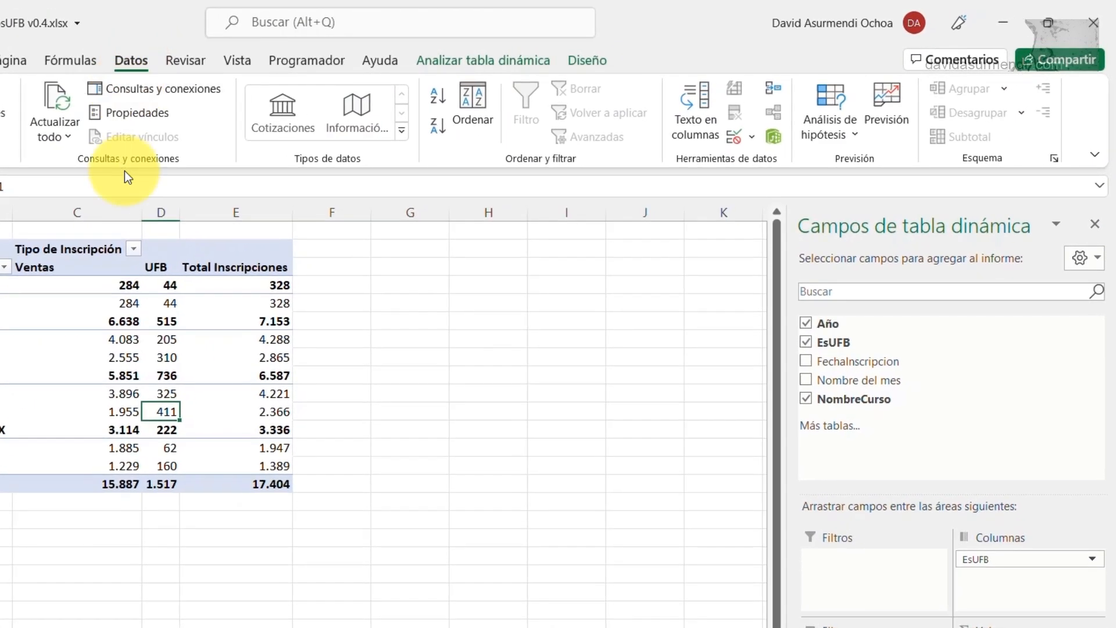
{"action": "left_click", "coordinate": [139, 93]}
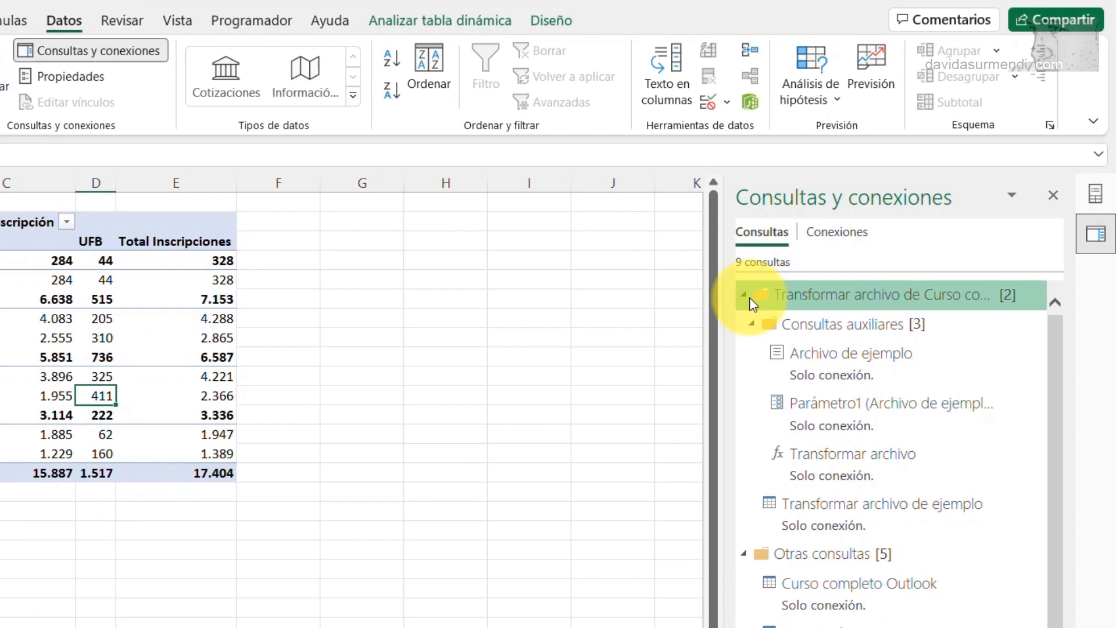
{"action": "left_click", "coordinate": [747, 296]}
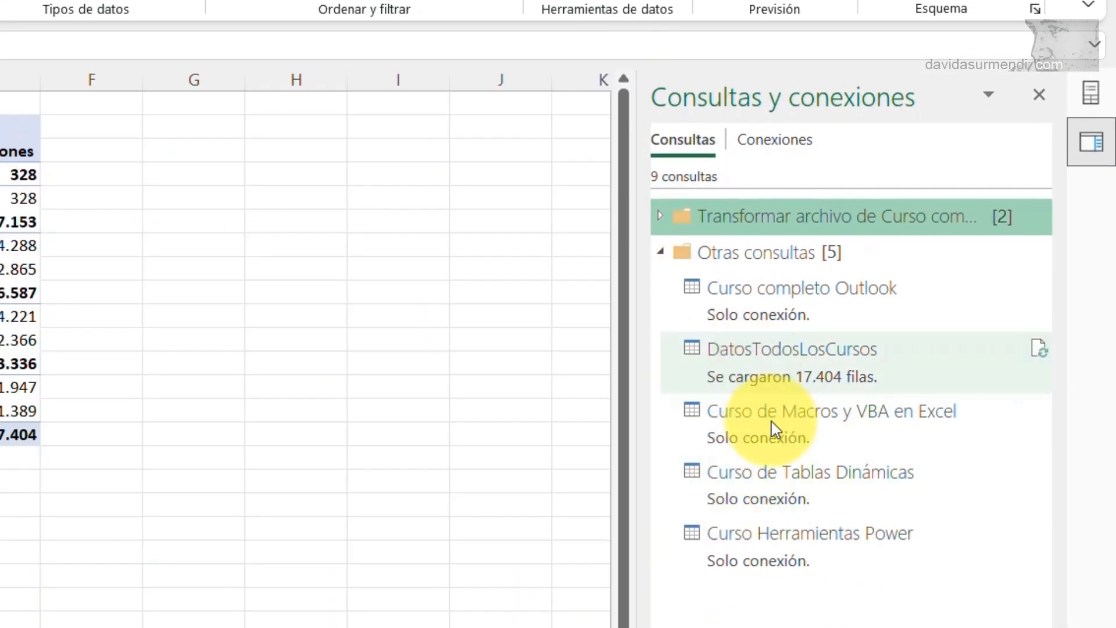
Examine the previews and load status of DatosTodosLosCursos and the individual course queries under Otras consultas.
{"action": "mouse_move", "coordinate": [777, 424]}
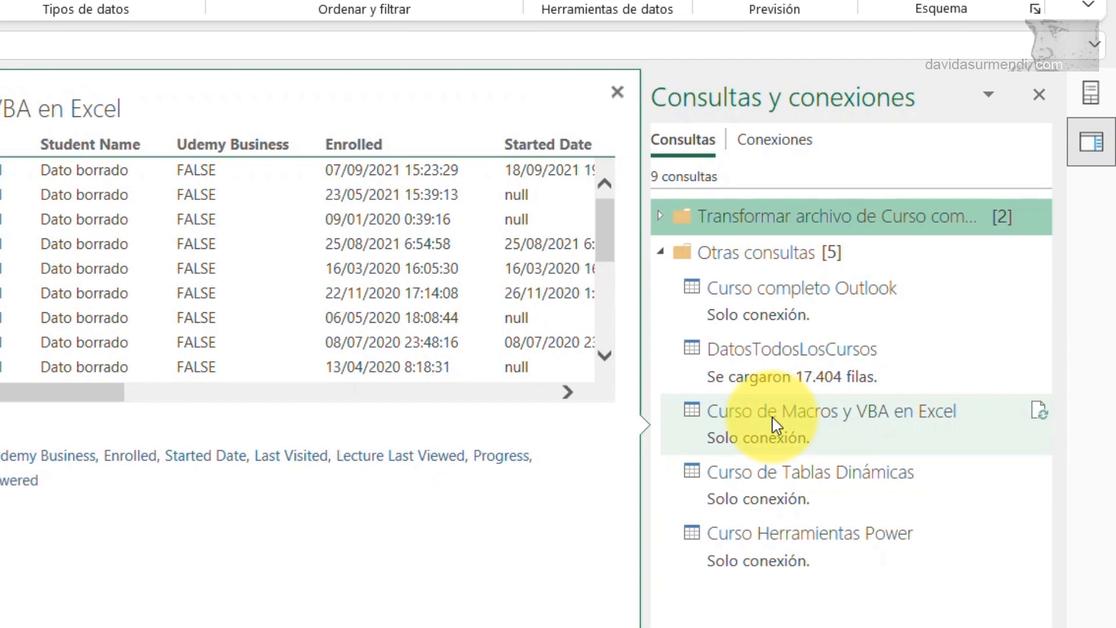
{"action": "left_click", "coordinate": [784, 367]}
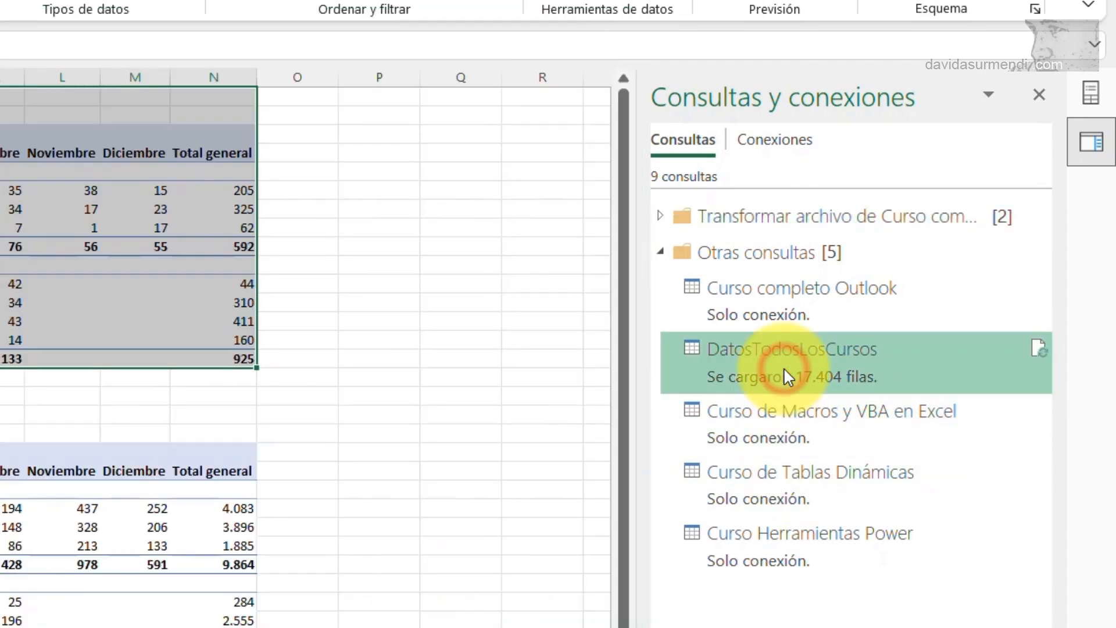
{"action": "mouse_move", "coordinate": [900, 580]}
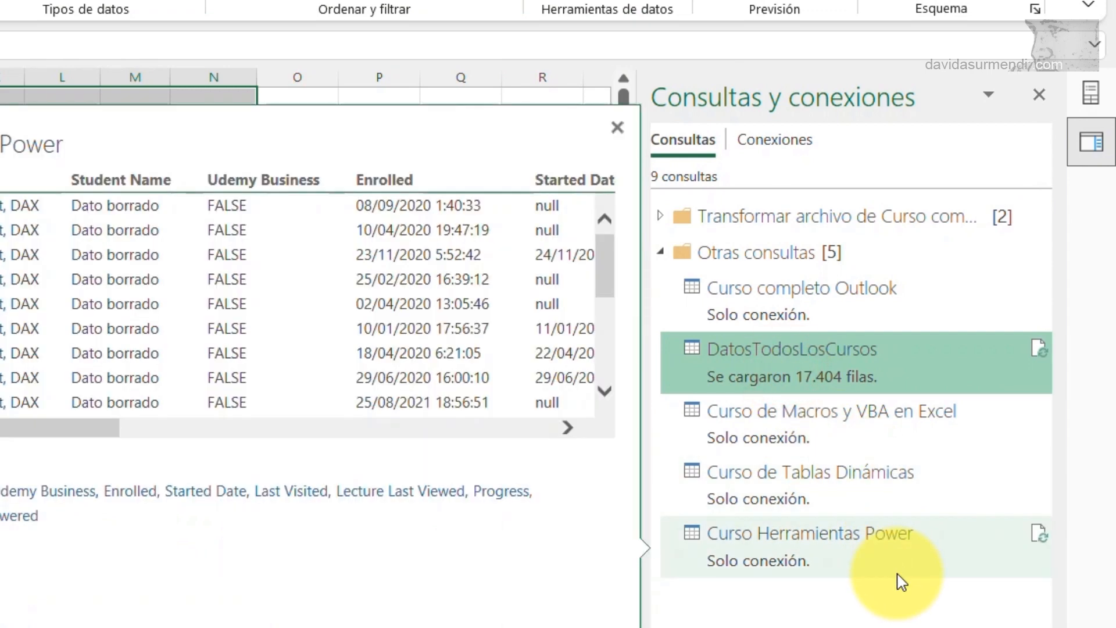
{"action": "mouse_move", "coordinate": [858, 365]}
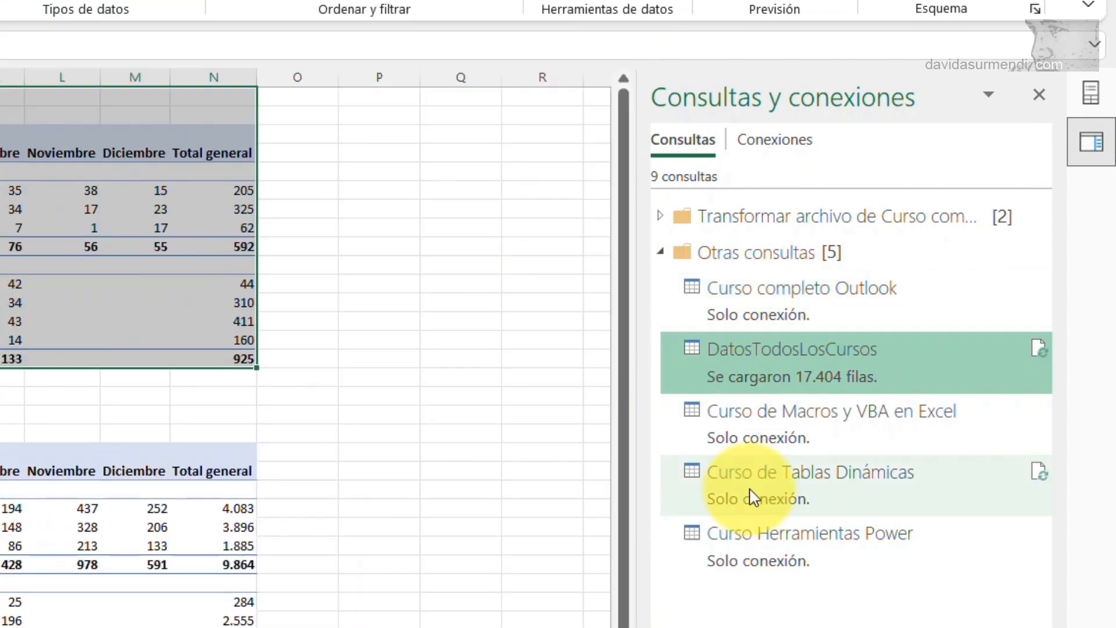
{"action": "mouse_move", "coordinate": [754, 497]}
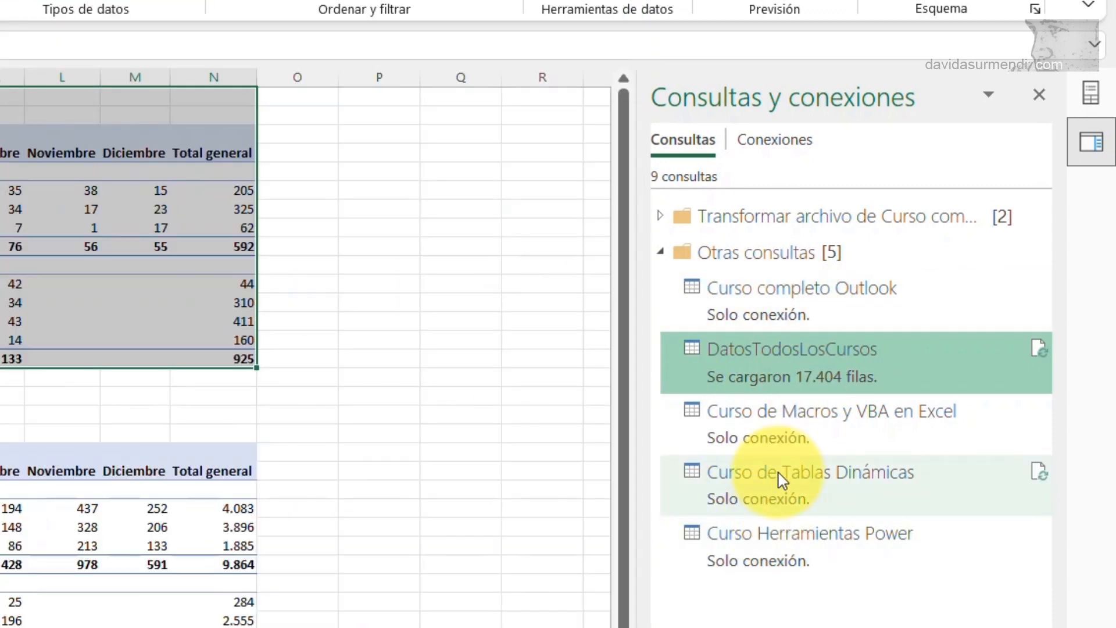
{"action": "mouse_move", "coordinate": [785, 364]}
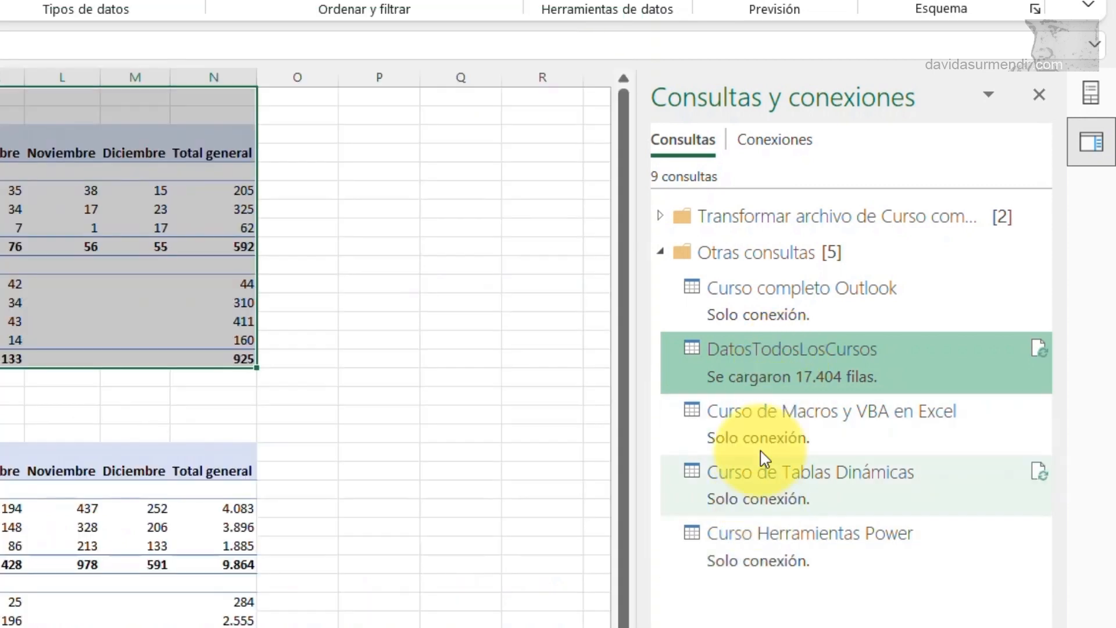
{"action": "mouse_move", "coordinate": [782, 521]}
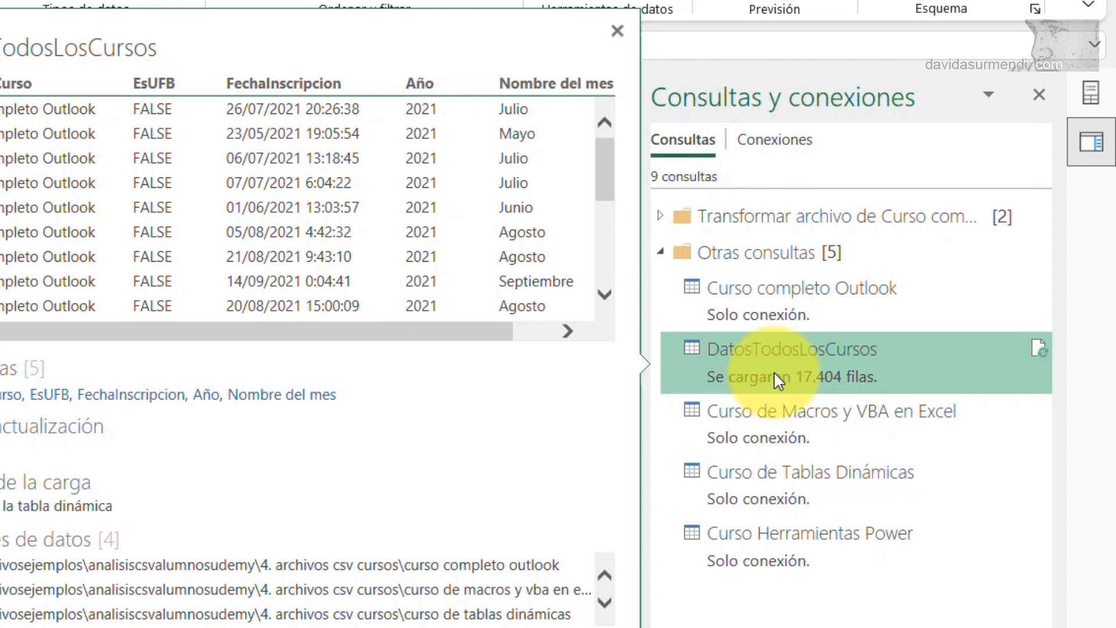
{"action": "mouse_move", "coordinate": [721, 319]}
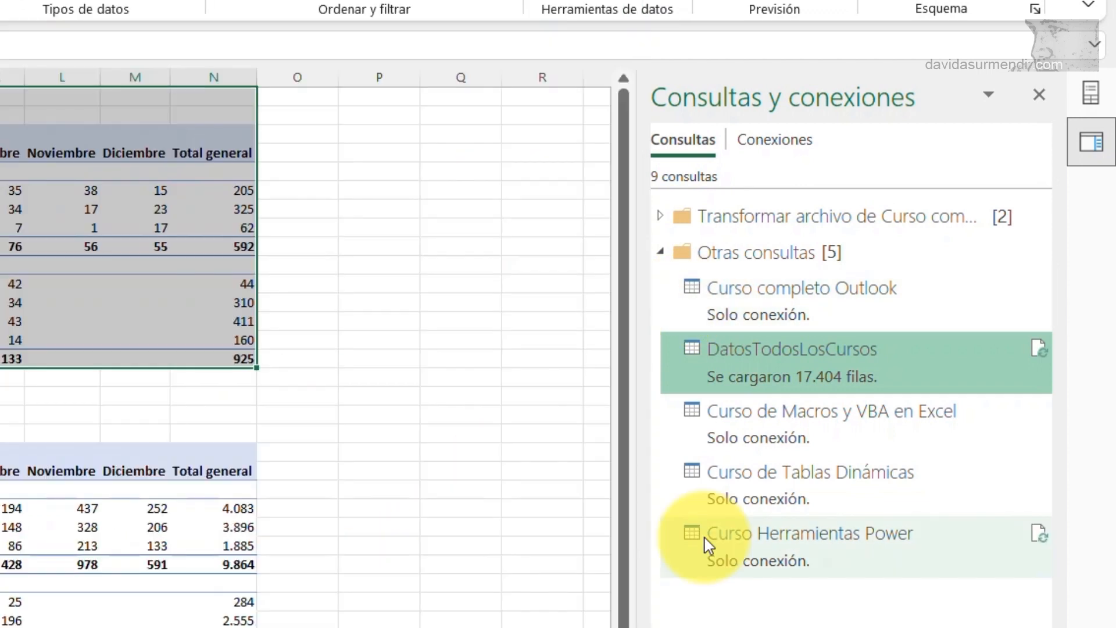
{"action": "mouse_move", "coordinate": [706, 538]}
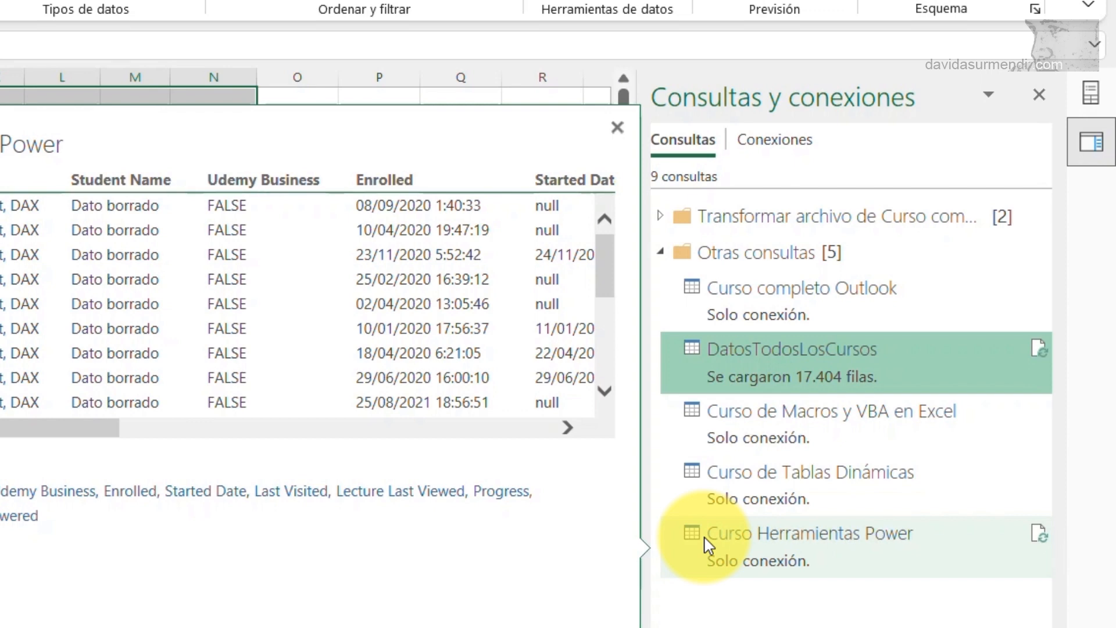
{"action": "mouse_move", "coordinate": [733, 366]}
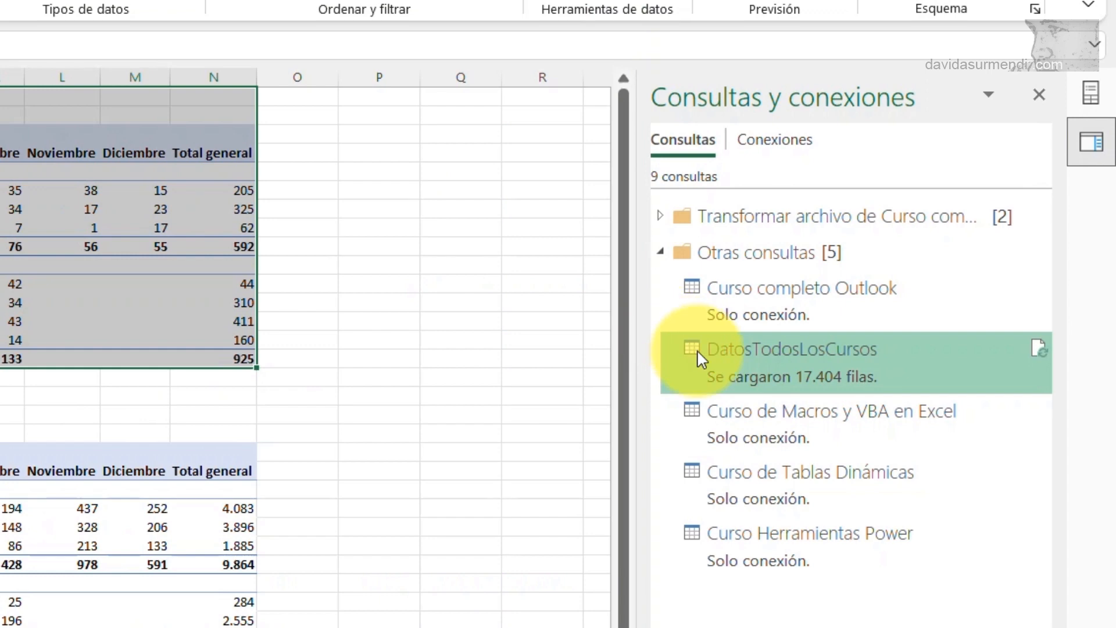
Change the load destination of the DatosTodosLosCursos query to connection only, add it to the data model, and accept the possible data loss.
{"action": "mouse_move", "coordinate": [697, 351]}
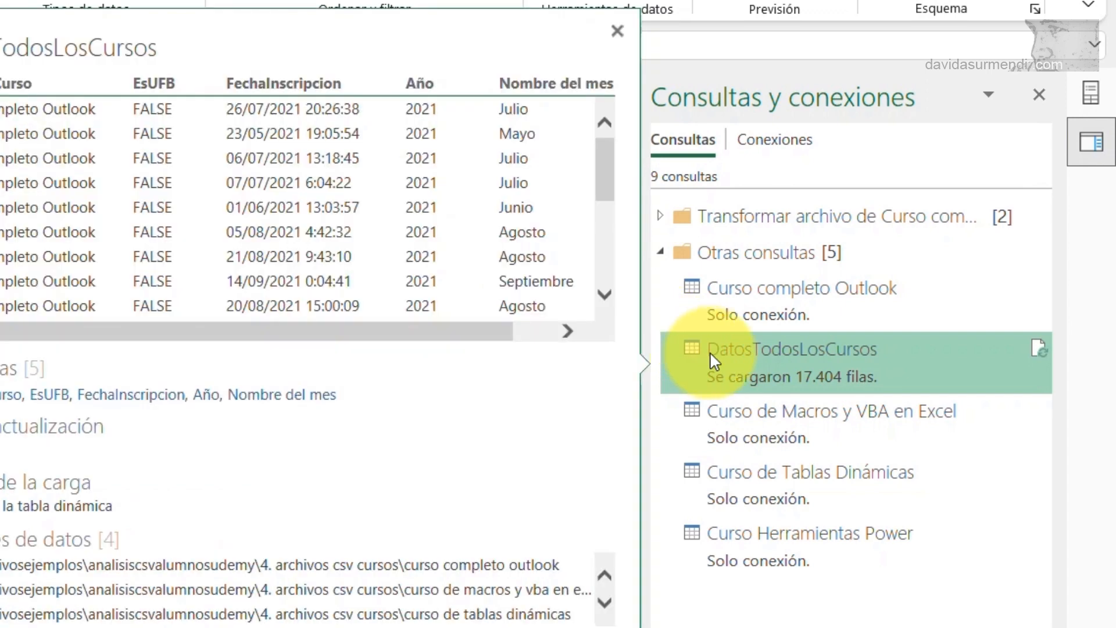
{"action": "right_click", "coordinate": [710, 352]}
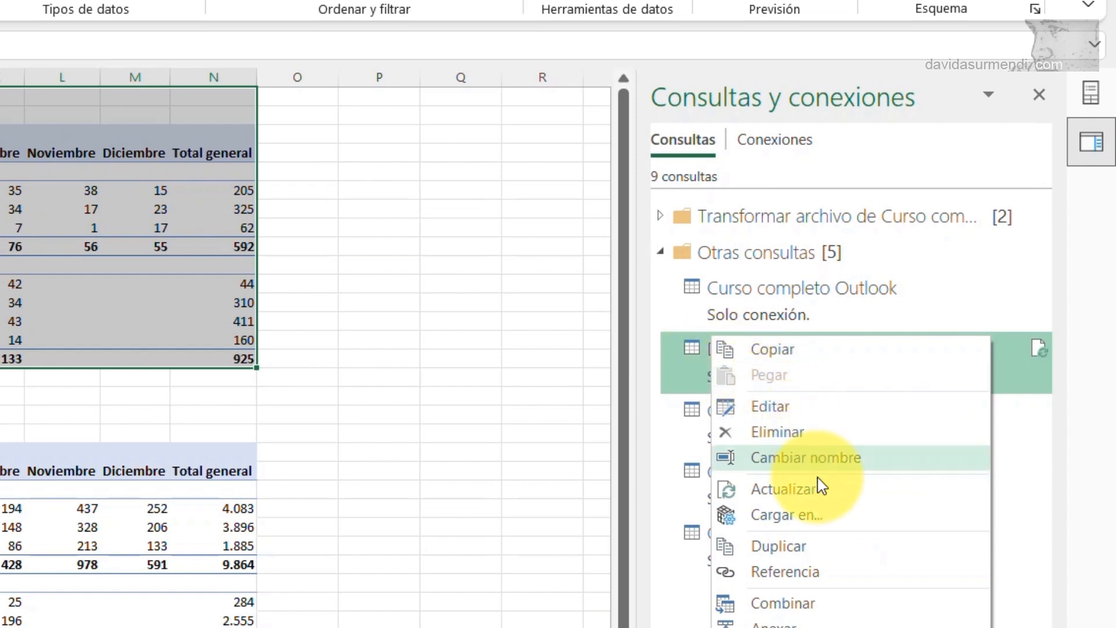
{"action": "left_click", "coordinate": [824, 520]}
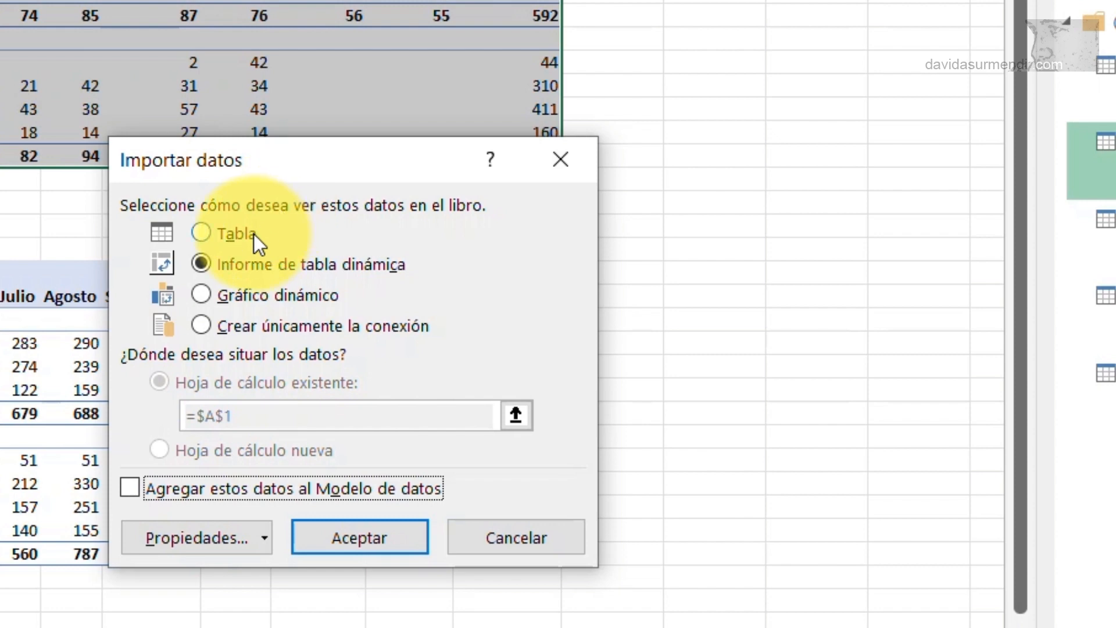
{"action": "left_click", "coordinate": [305, 330]}
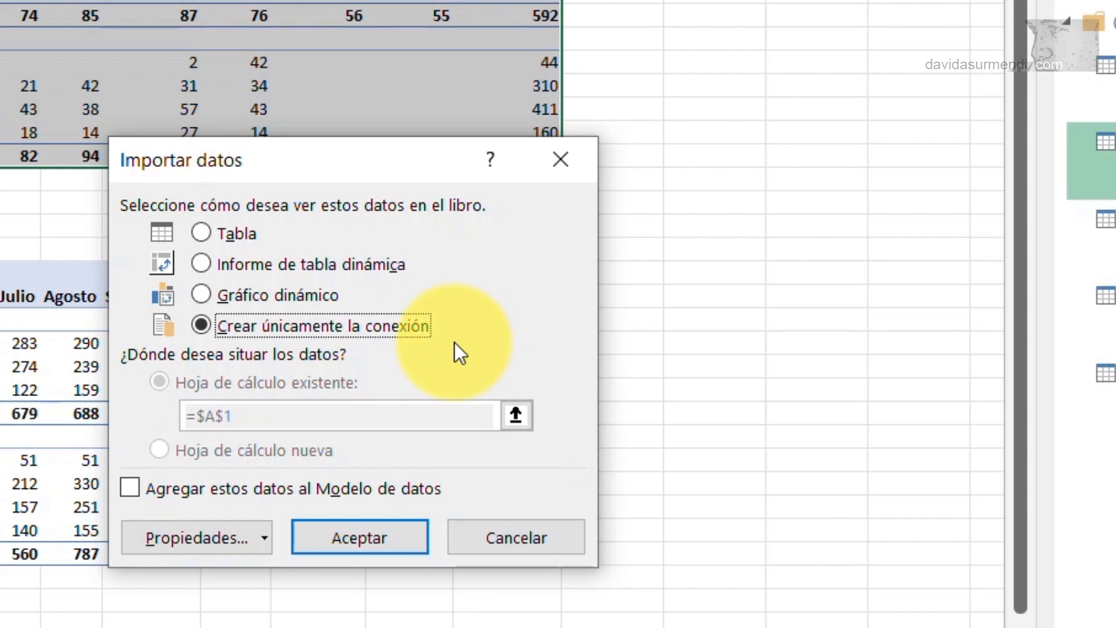
{"action": "left_click", "coordinate": [130, 489]}
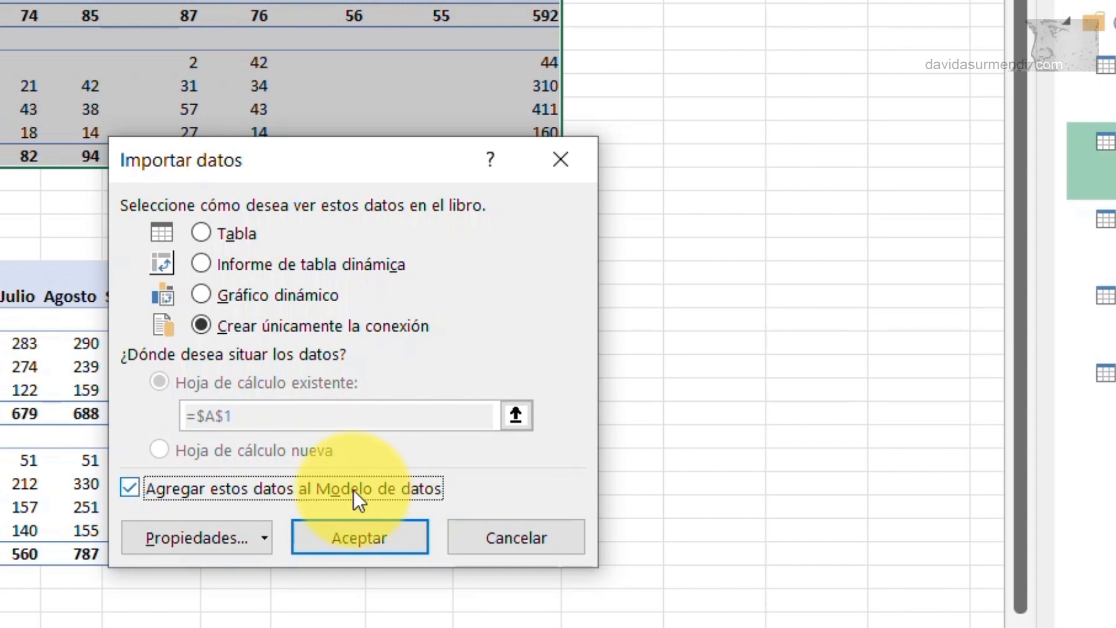
{"action": "left_click", "coordinate": [366, 537]}
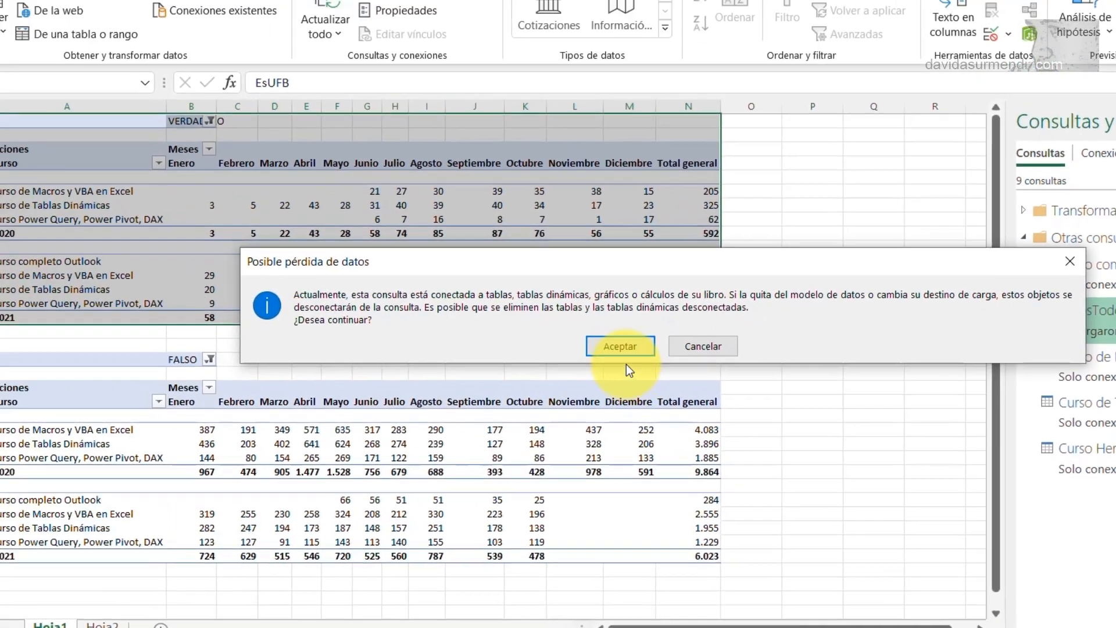
{"action": "left_click", "coordinate": [543, 305]}
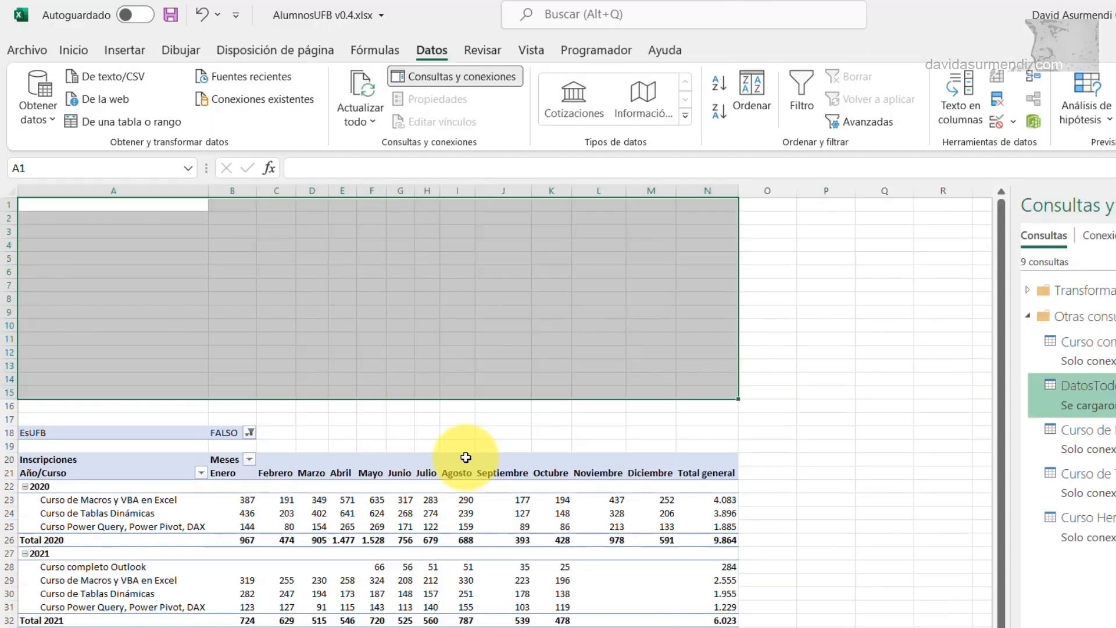
Check whether the remaining pivot table on Hoja1 can be refreshed and whether its EsUFB and Meses filters respond.
{"action": "left_click", "coordinate": [393, 499]}
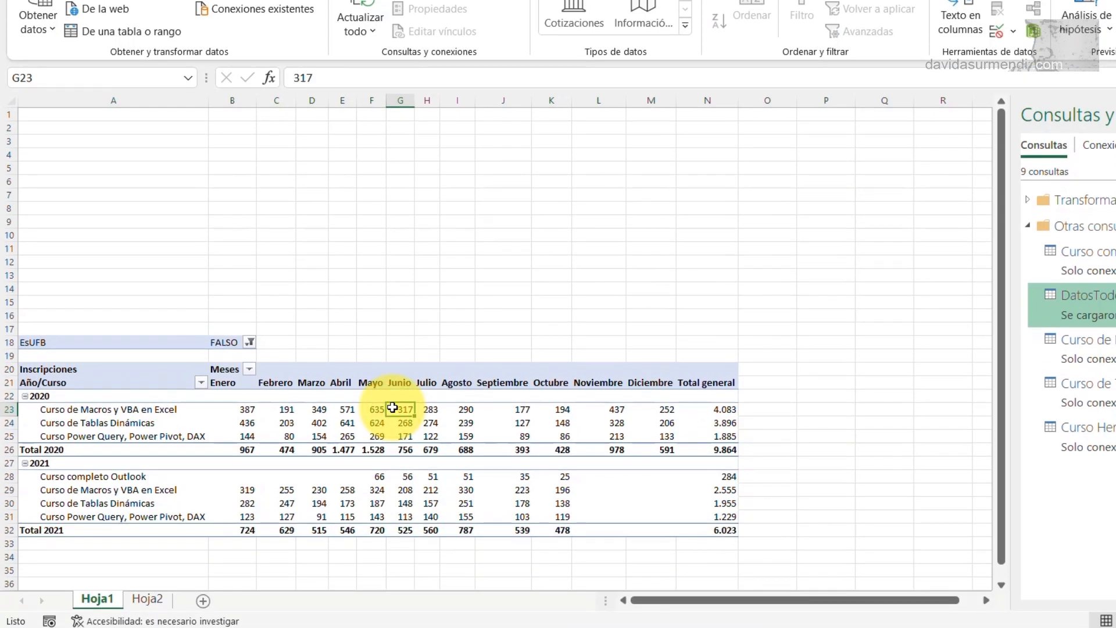
{"action": "right_click", "coordinate": [393, 408]}
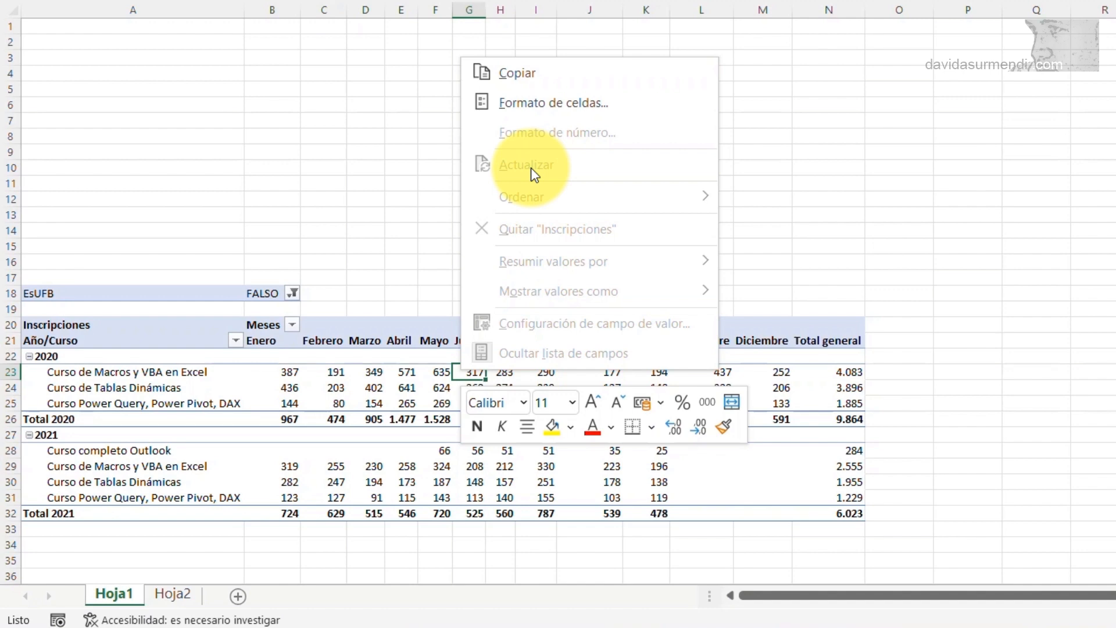
{"action": "key", "text": "Escape"}
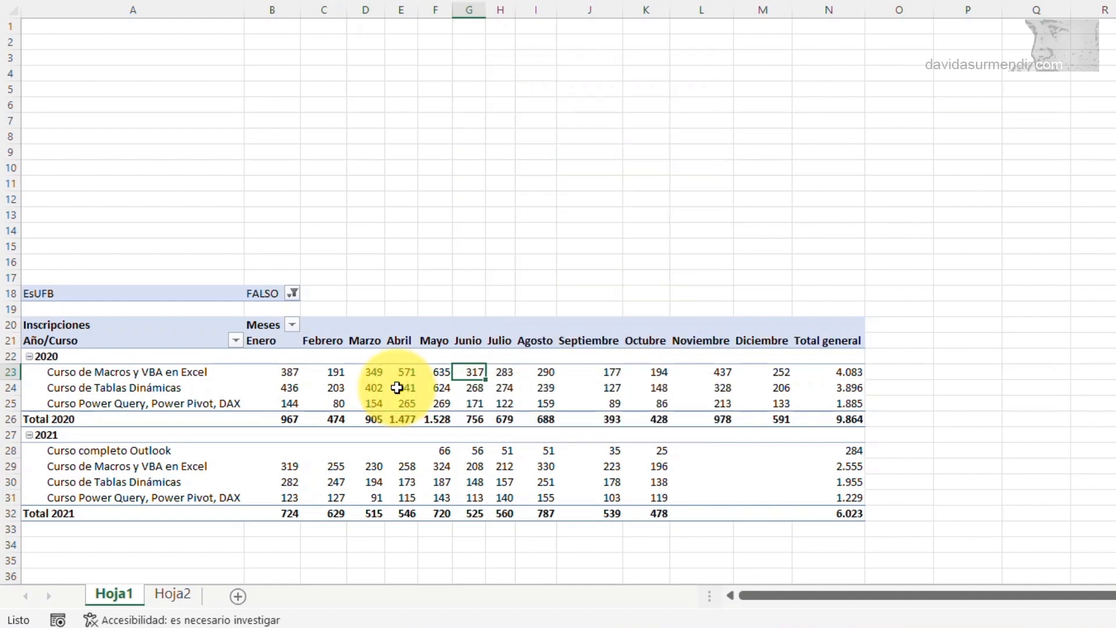
{"action": "left_click", "coordinate": [401, 372]}
{"action": "left_click", "coordinate": [288, 290]}
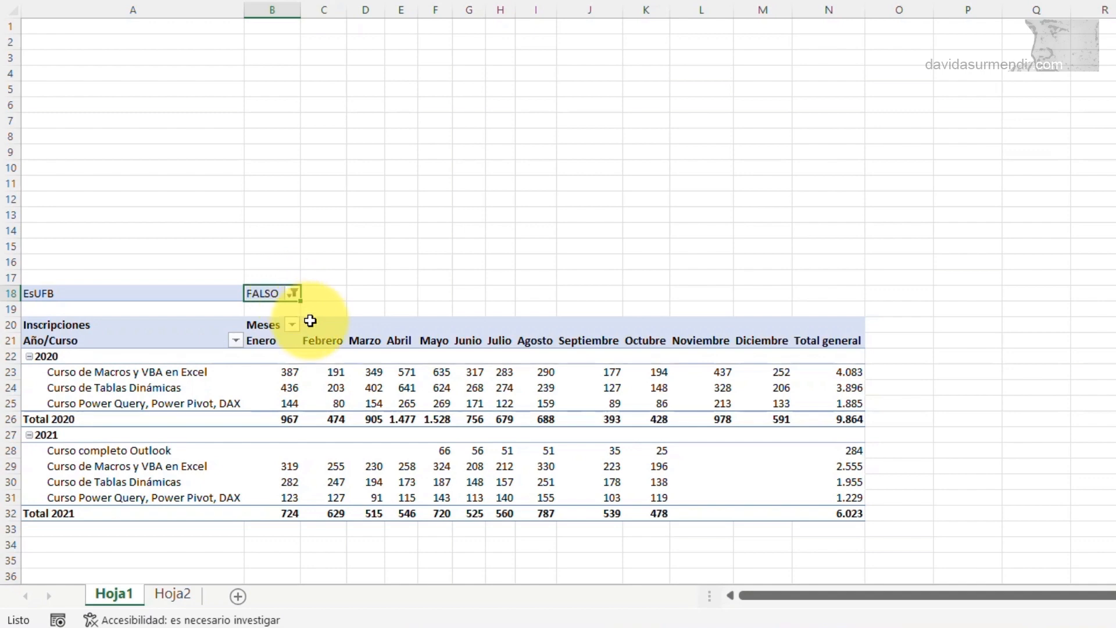
{"action": "left_click", "coordinate": [289, 328]}
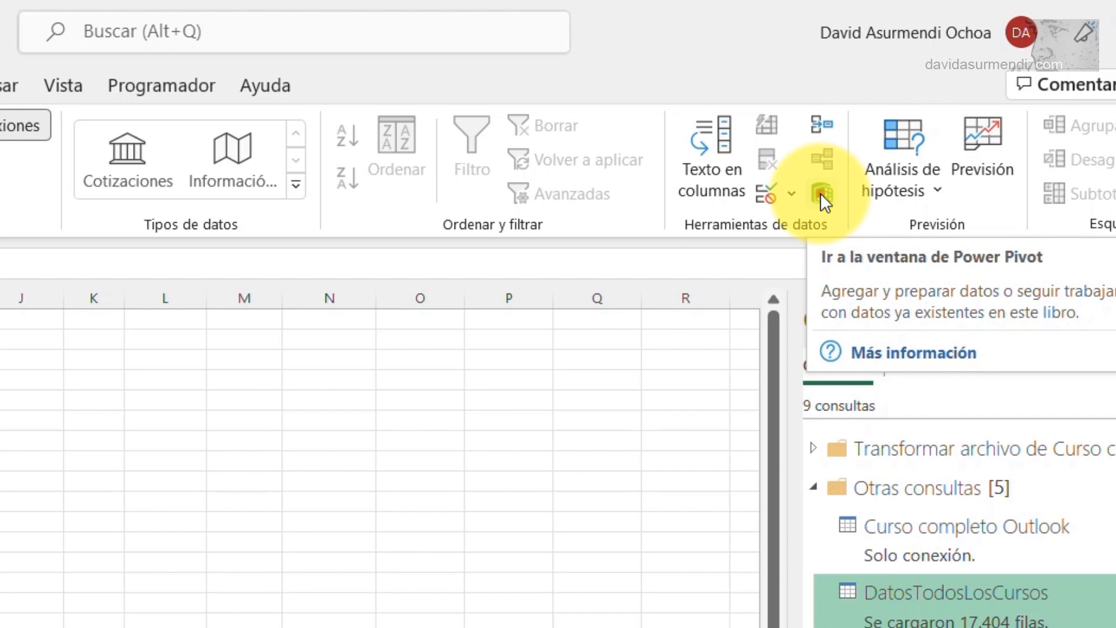
Open the Power Pivot window by enabling the data analysis add-ins, and display the Power Pivot commands in the Excel workbook.
{"action": "left_click", "coordinate": [821, 193]}
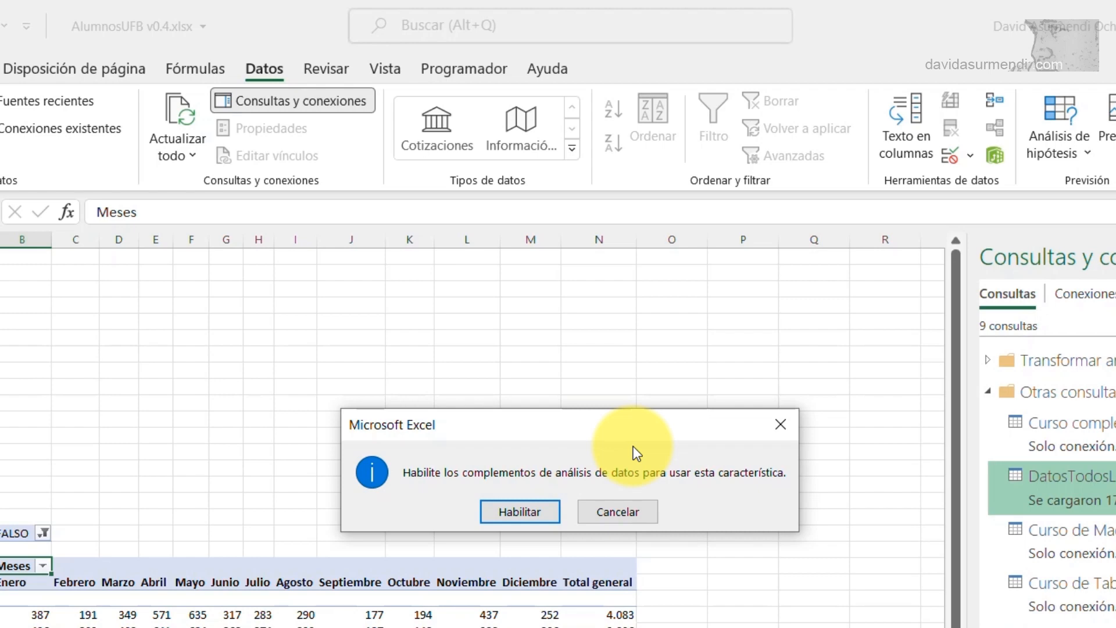
{"action": "left_click", "coordinate": [506, 514]}
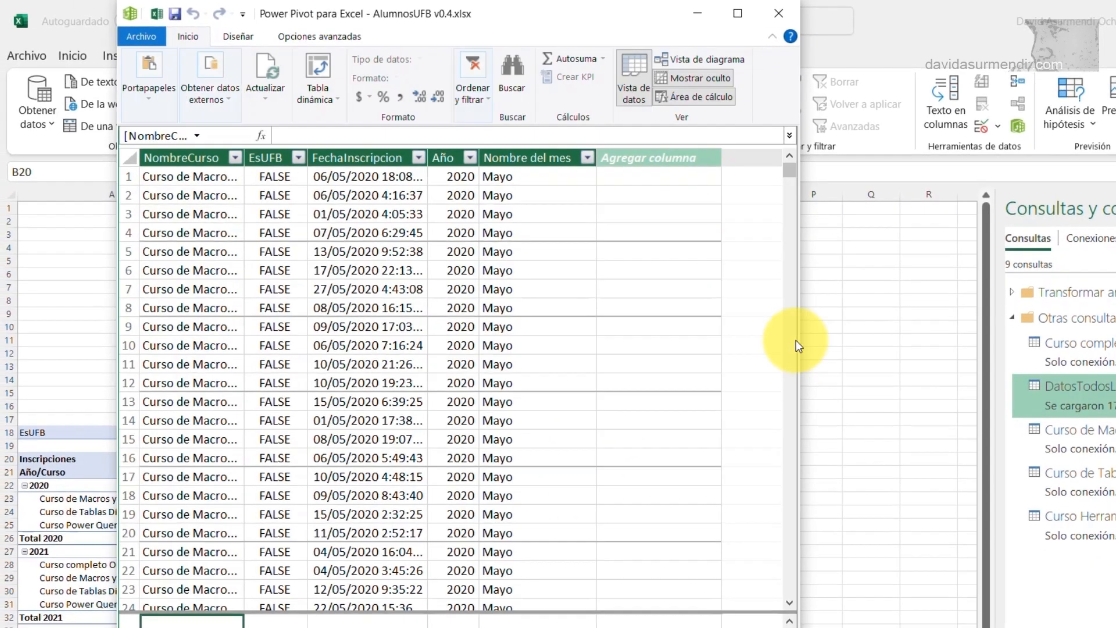
{"action": "left_click", "coordinate": [836, 45]}
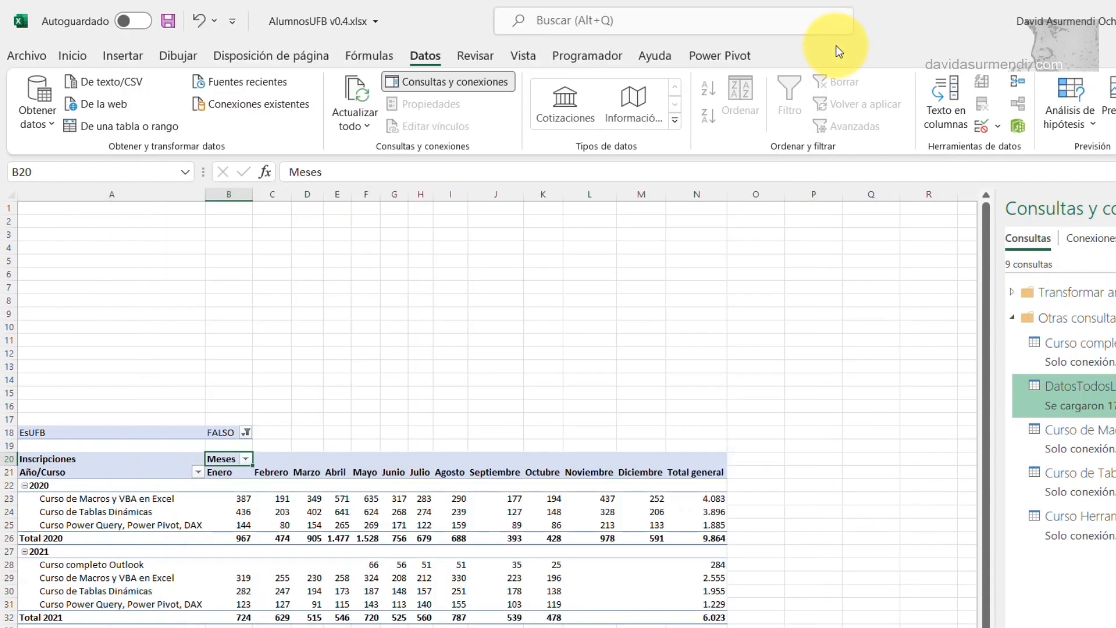
{"action": "left_click", "coordinate": [740, 56]}
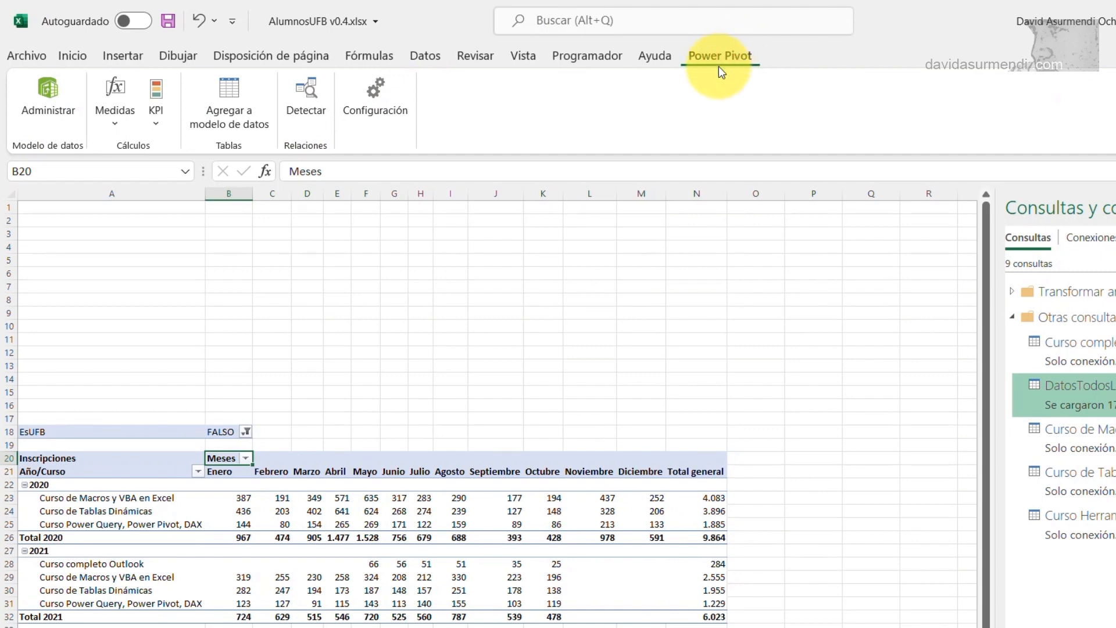
Switch back to the Power Pivot window, view the model's data maximized, and close the window.
{"action": "key", "text": "alt+Tab"}
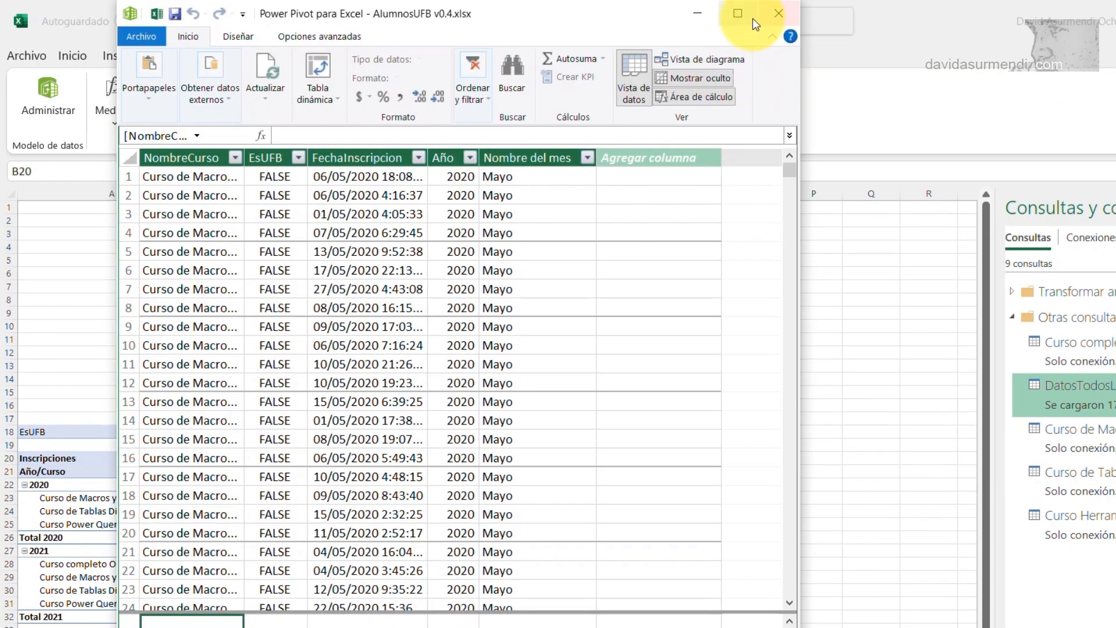
{"action": "left_click", "coordinate": [742, 12]}
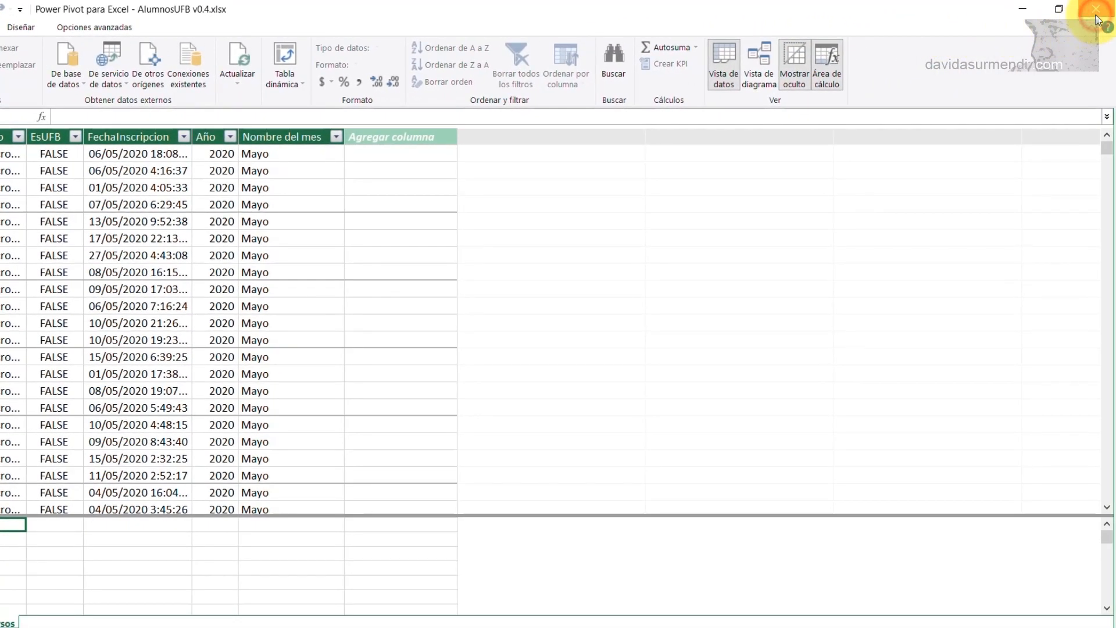
{"action": "left_click", "coordinate": [1096, 18]}
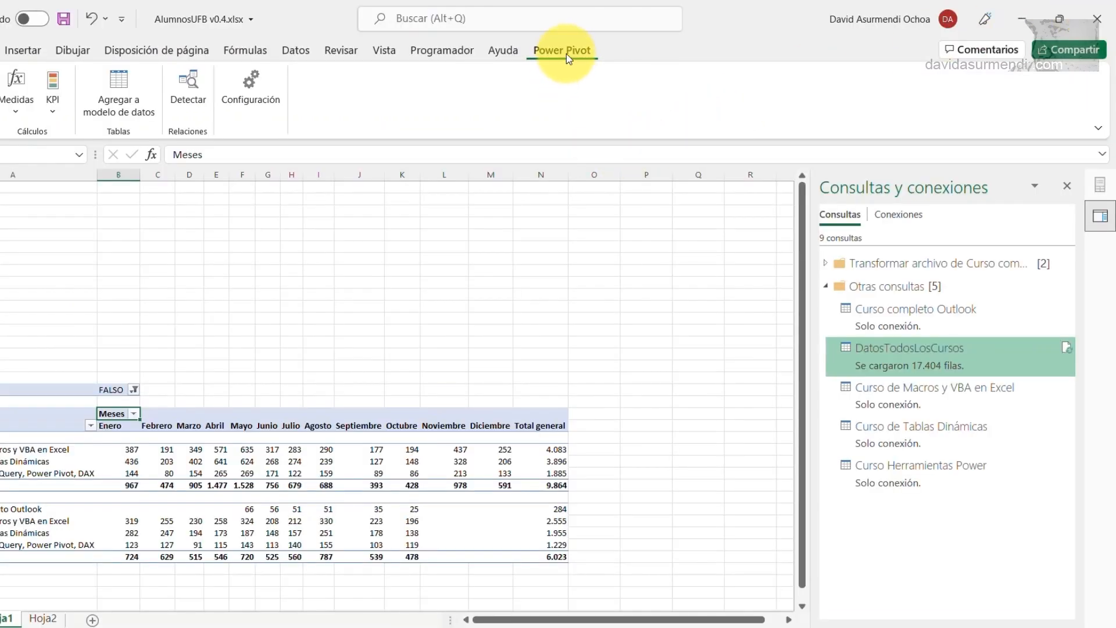
Reopen the data model in Power Pivot, widen the FechaInscripcion column to fit the full date and time, and select it.
{"action": "left_click", "coordinate": [43, 75]}
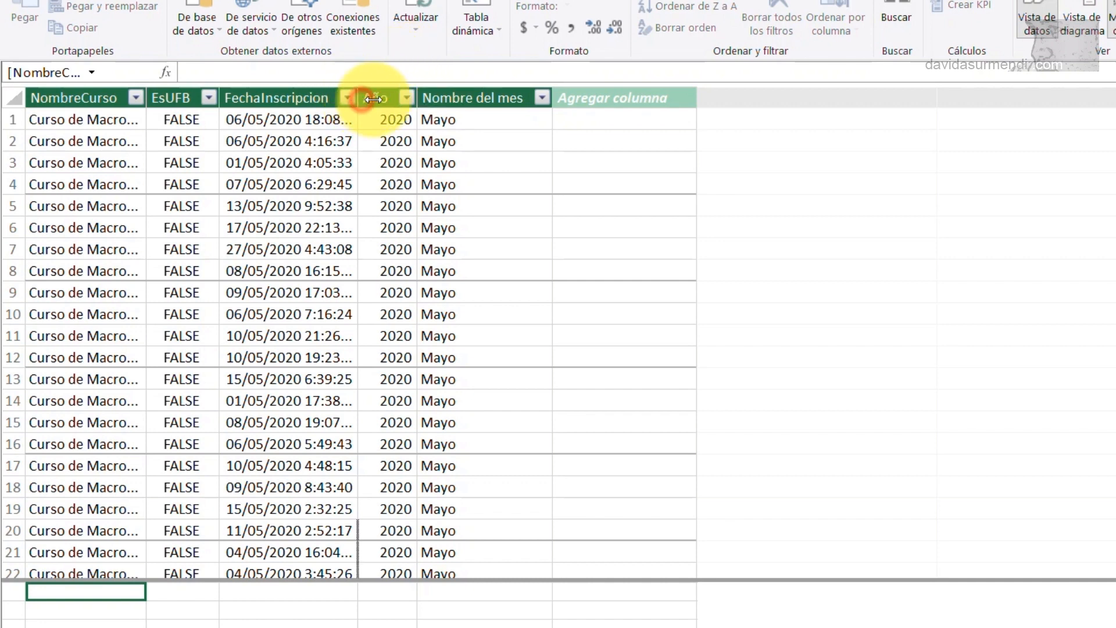
{"action": "left_click_drag", "start_coordinate": [358, 97], "coordinate": [457, 97]}
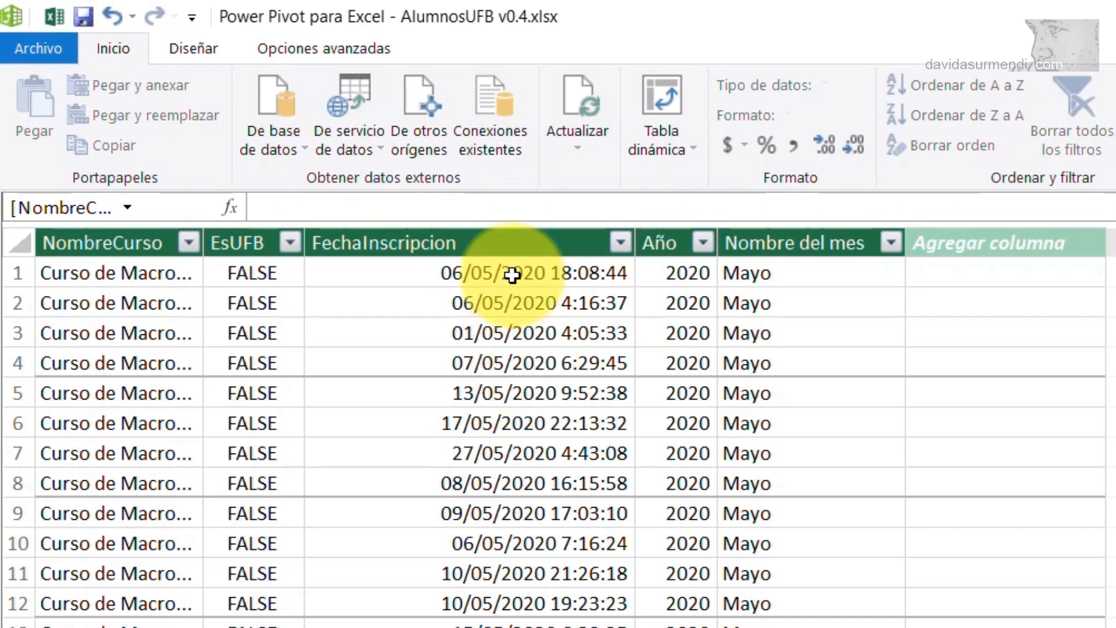
{"action": "left_click", "coordinate": [494, 242]}
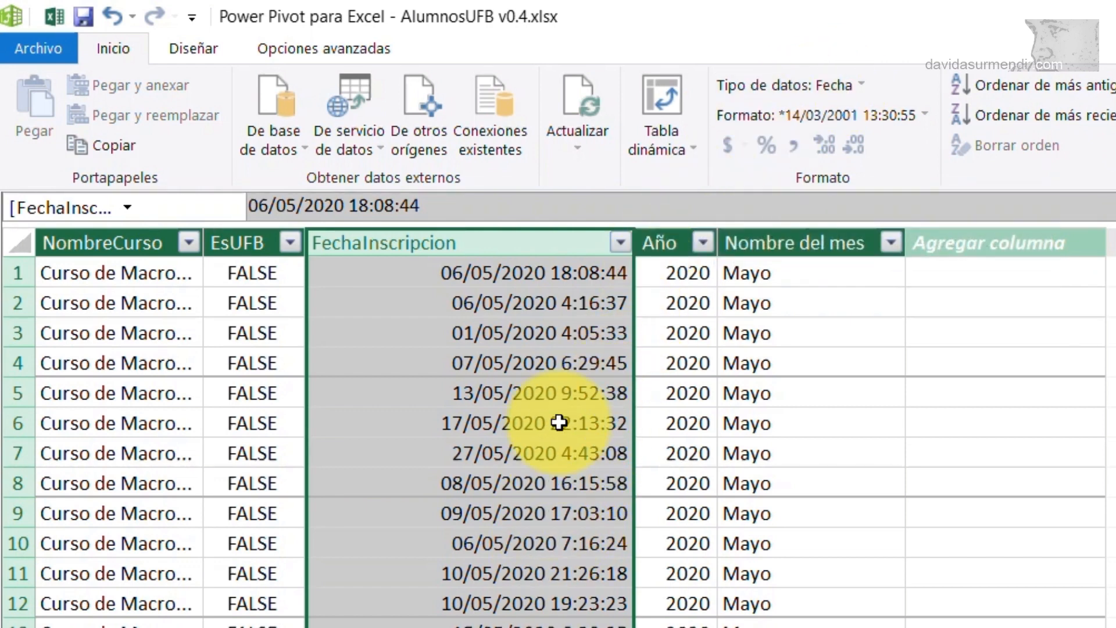
Format the FechaInscripcion column as *14/03/2001 without the time, and check the data types of NombreCurso, EsUFB, FechaInscripcion and Año.
{"action": "left_click", "coordinate": [927, 118]}
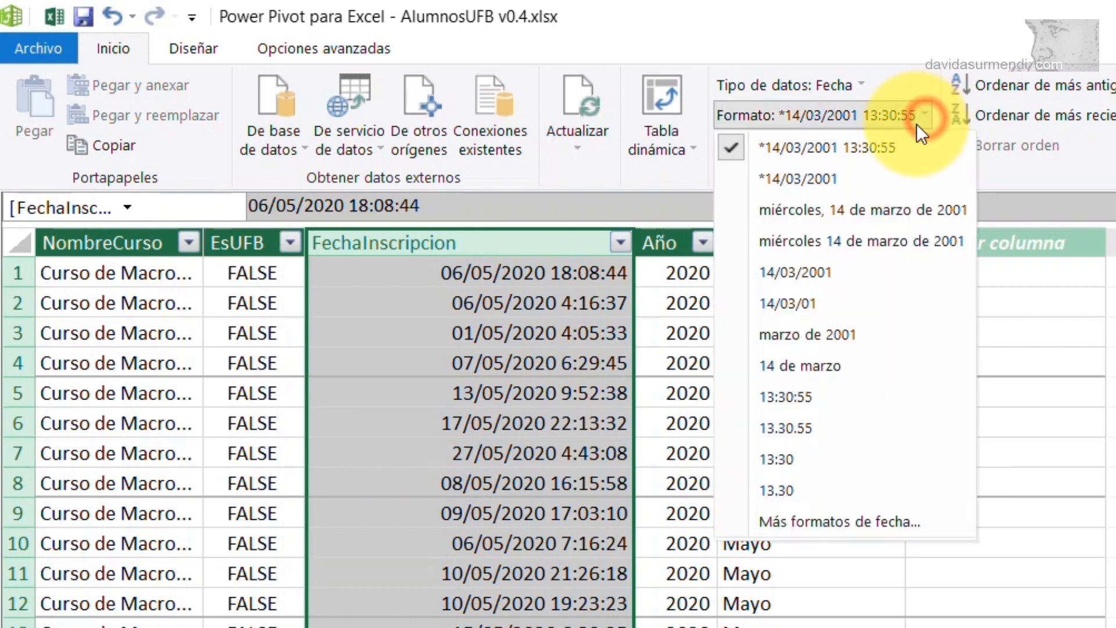
{"action": "left_click", "coordinate": [836, 179]}
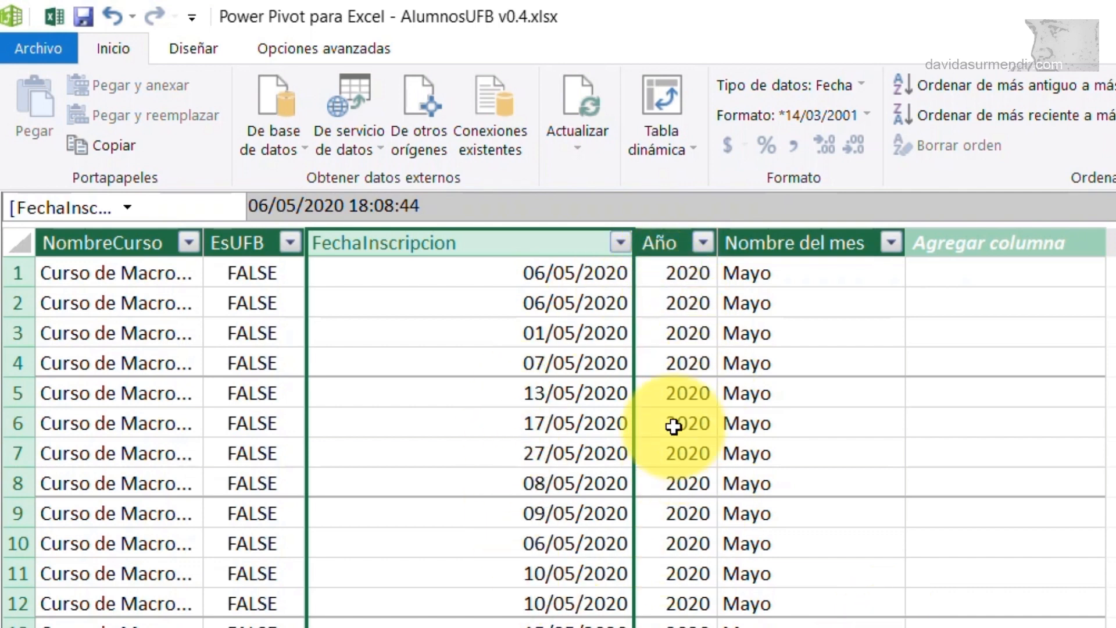
{"action": "left_click", "coordinate": [109, 238]}
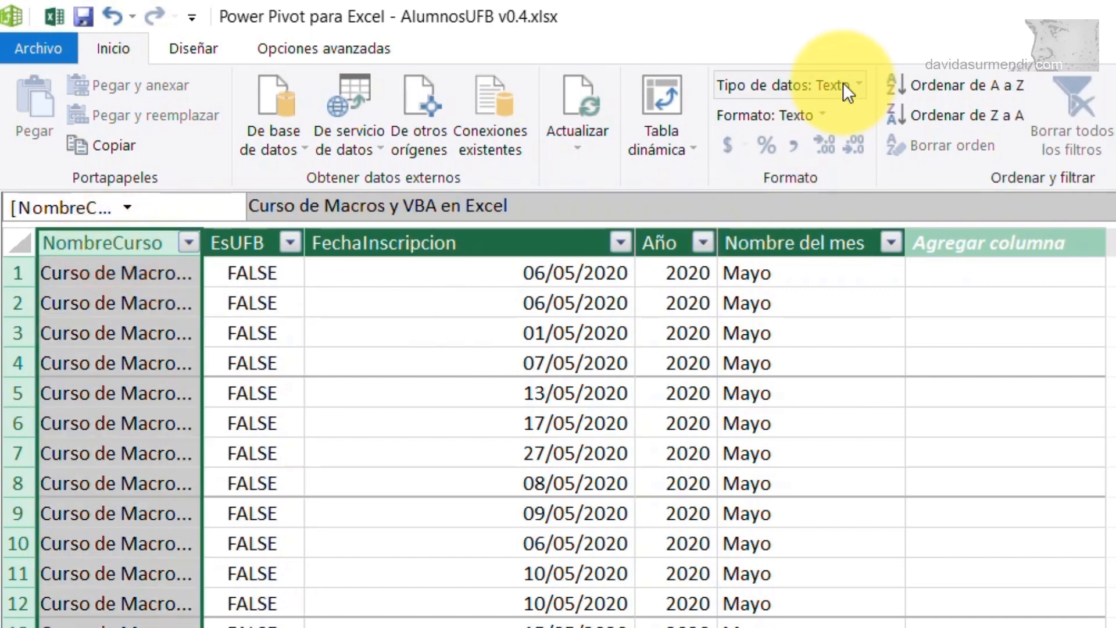
{"action": "left_click", "coordinate": [256, 235]}
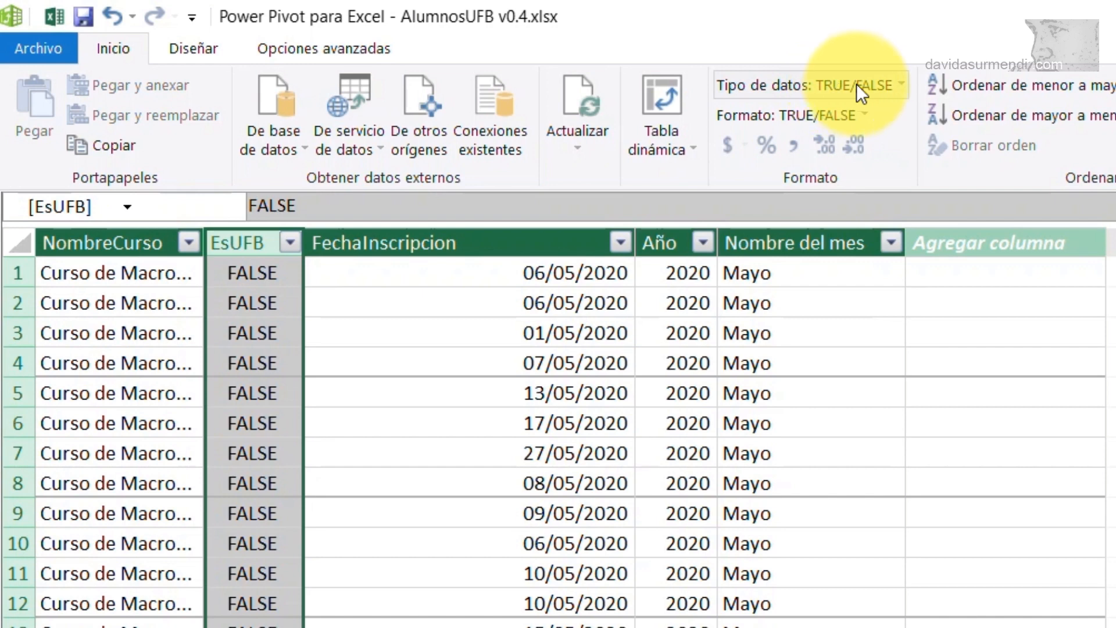
{"action": "left_click", "coordinate": [483, 244]}
{"action": "left_click", "coordinate": [657, 244]}
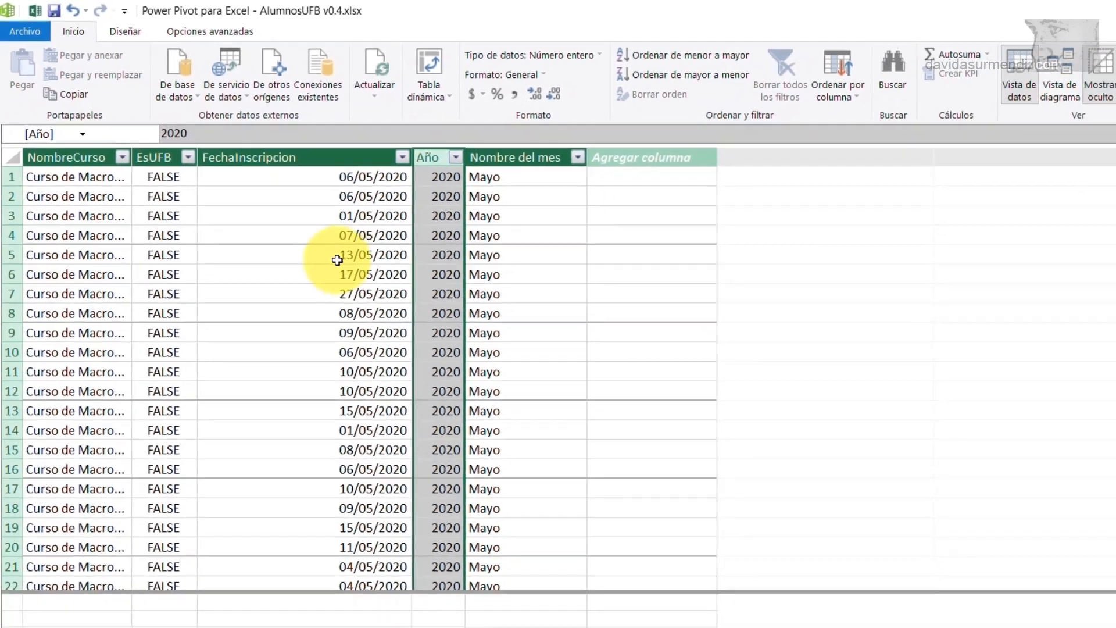
Show the model as a diagram, enlarge the DatosTodosLosCursos table until all its fields fit, and return to the data view.
{"action": "left_click", "coordinate": [1061, 68]}
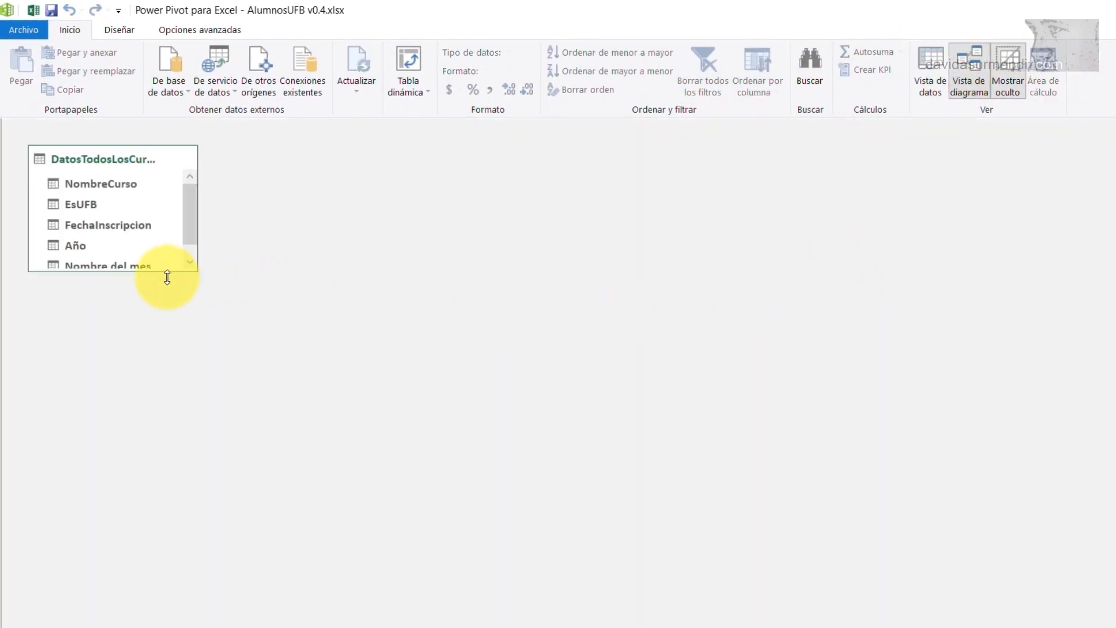
{"action": "left_click_drag", "start_coordinate": [167, 272], "coordinate": [164, 361]}
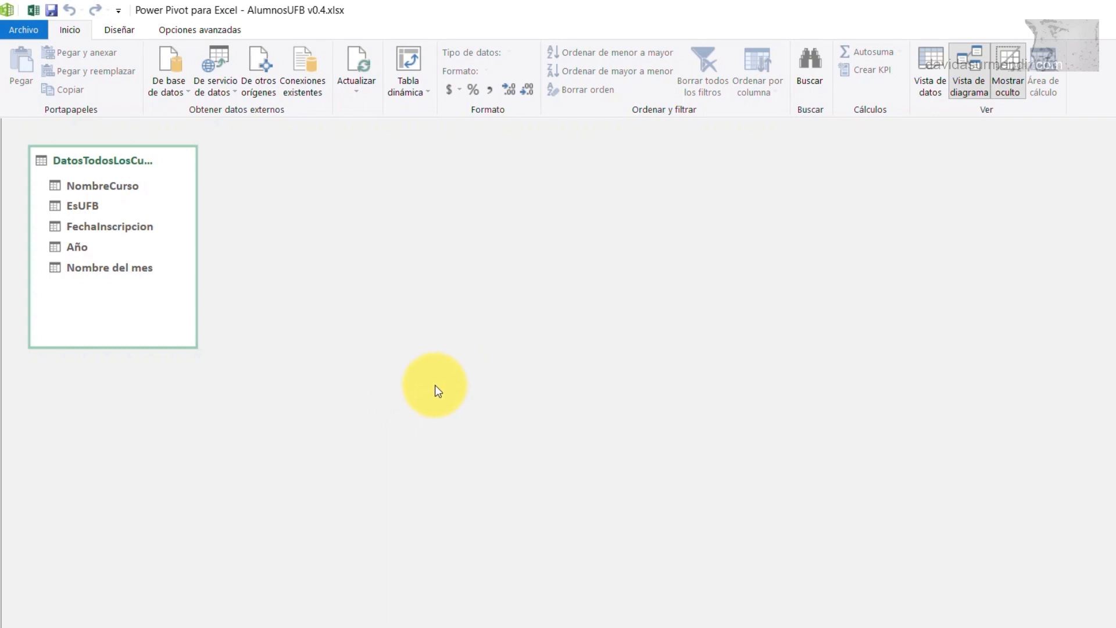
{"action": "left_click", "coordinate": [921, 65]}
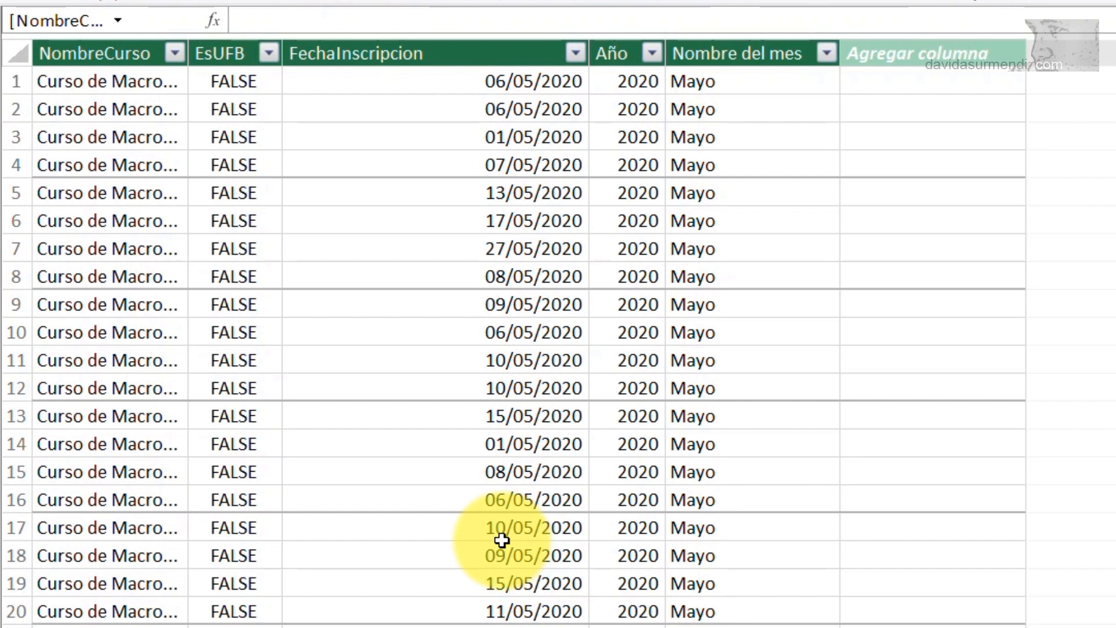
Filter NombreCurso to only Curso completo Outlook, check how many records remain, and clear the filter.
{"action": "left_click", "coordinate": [174, 53]}
{"action": "left_click", "coordinate": [57, 247]}
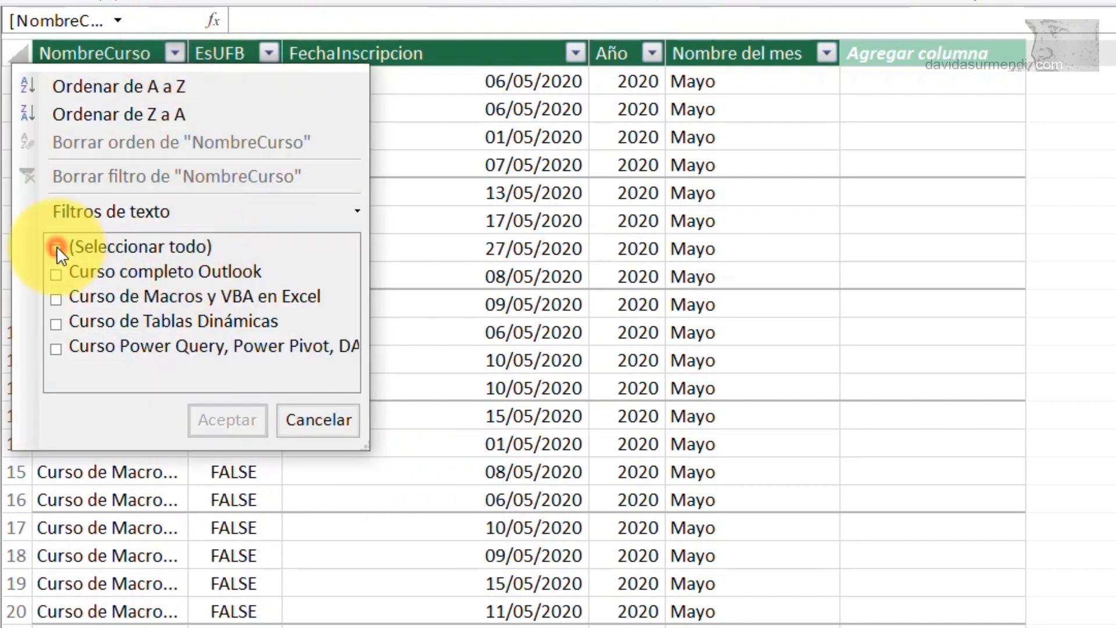
{"action": "left_click", "coordinate": [55, 273]}
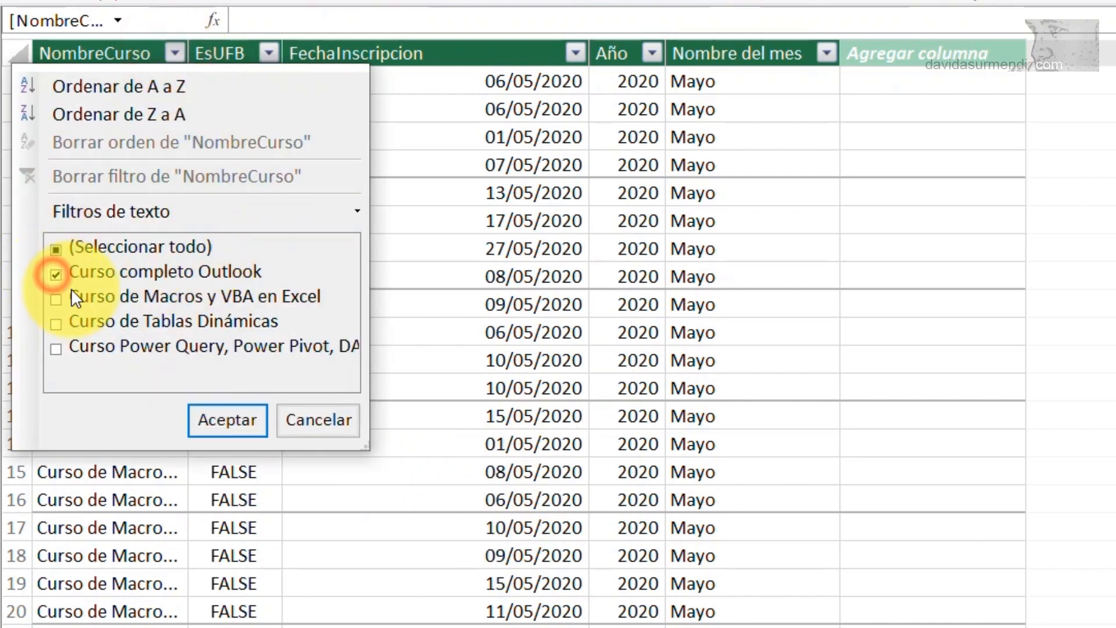
{"action": "left_click", "coordinate": [219, 424]}
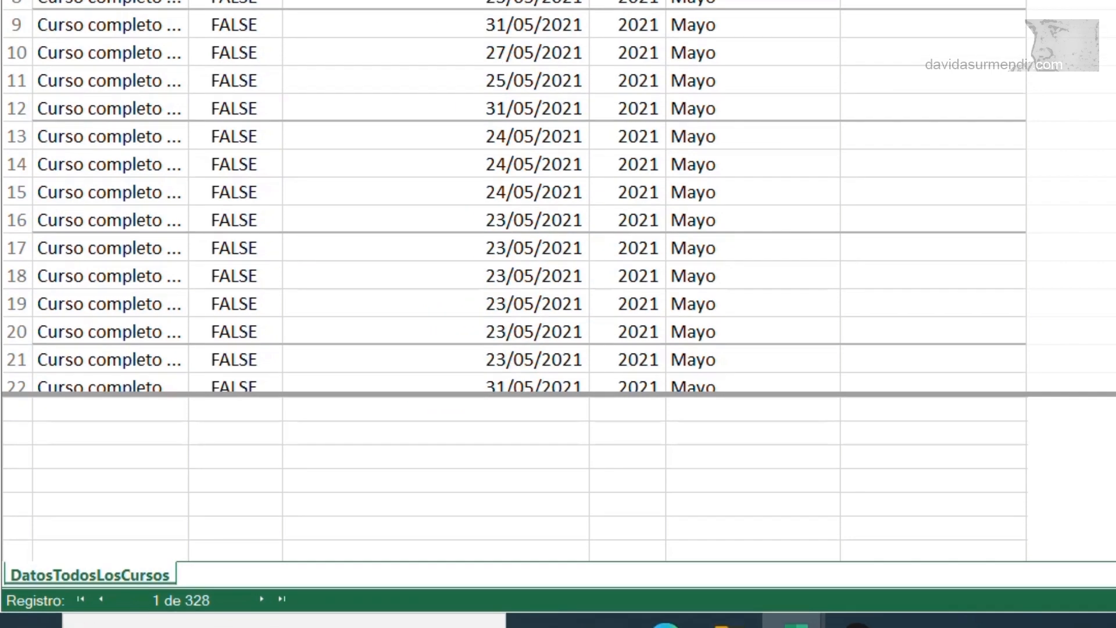
{"action": "left_click", "coordinate": [176, 46]}
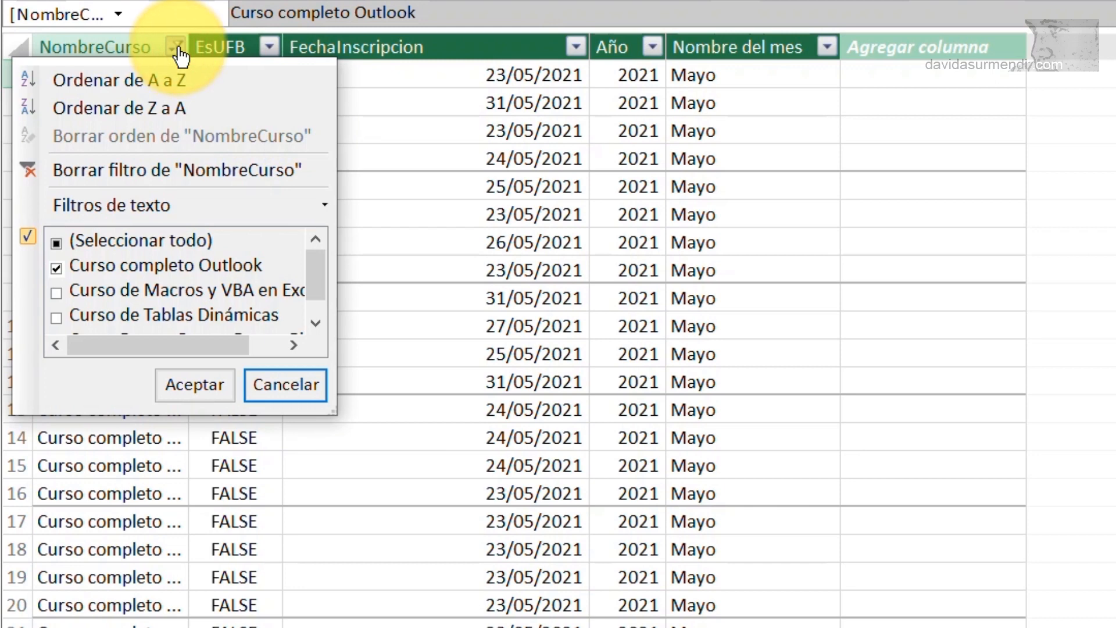
{"action": "left_click", "coordinate": [202, 171]}
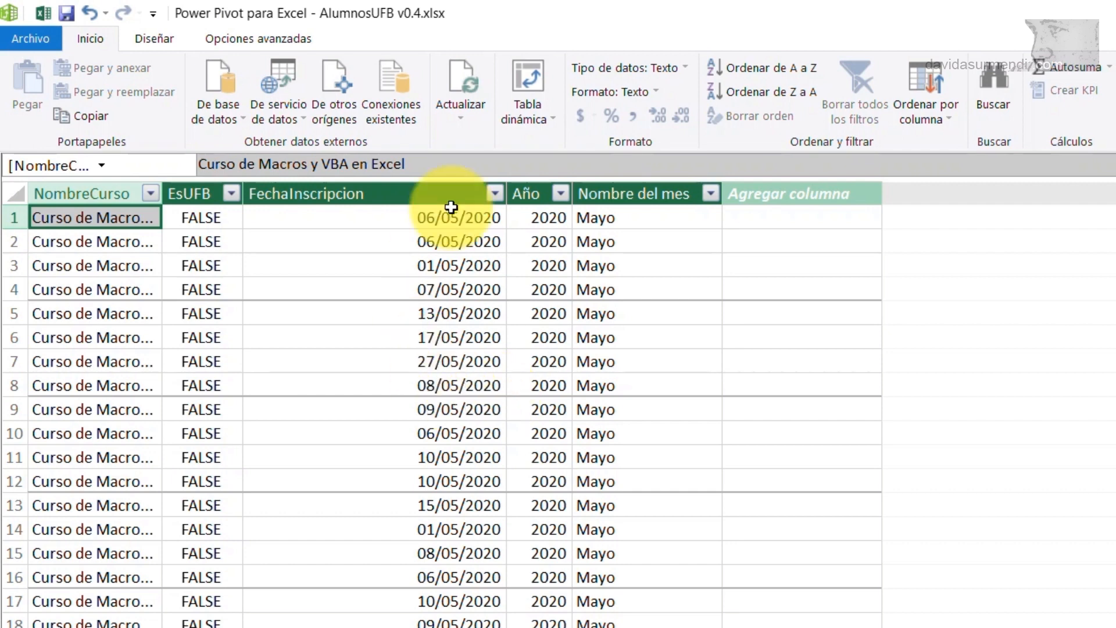
Create a pivot table from the data model on a new worksheet and close the queries and connections pane.
{"action": "left_click", "coordinate": [524, 79]}
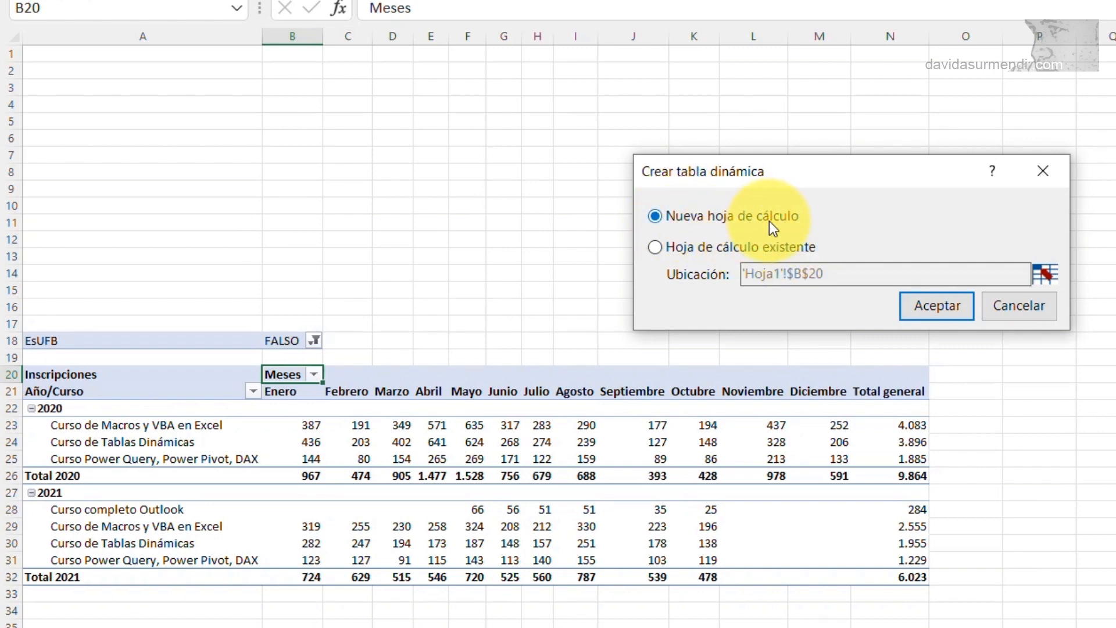
{"action": "left_click", "coordinate": [956, 315]}
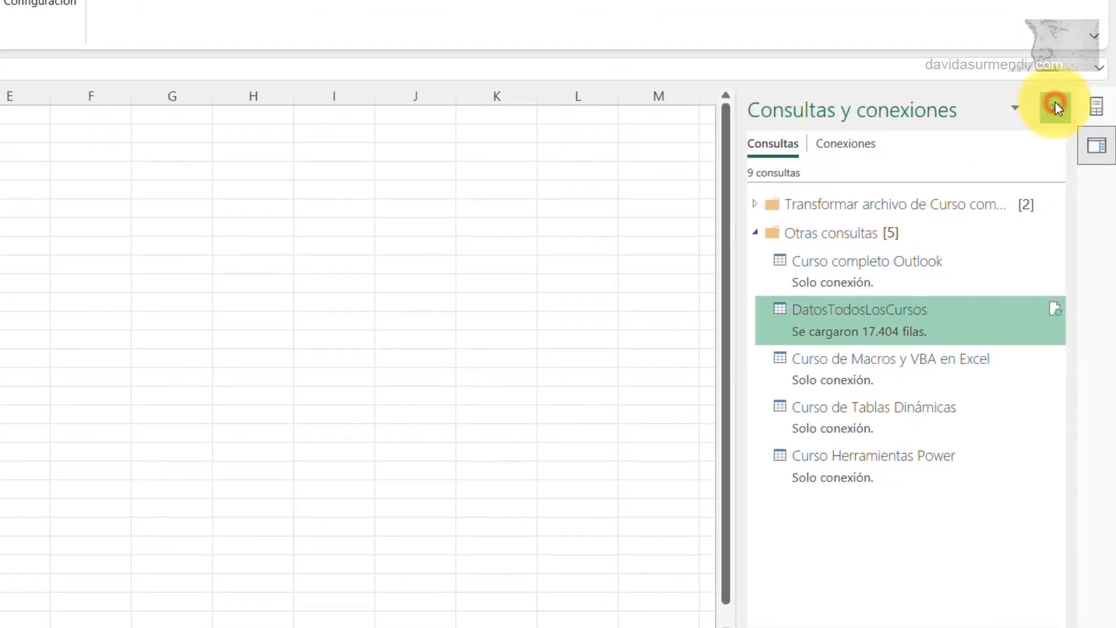
{"action": "left_click", "coordinate": [1067, 184]}
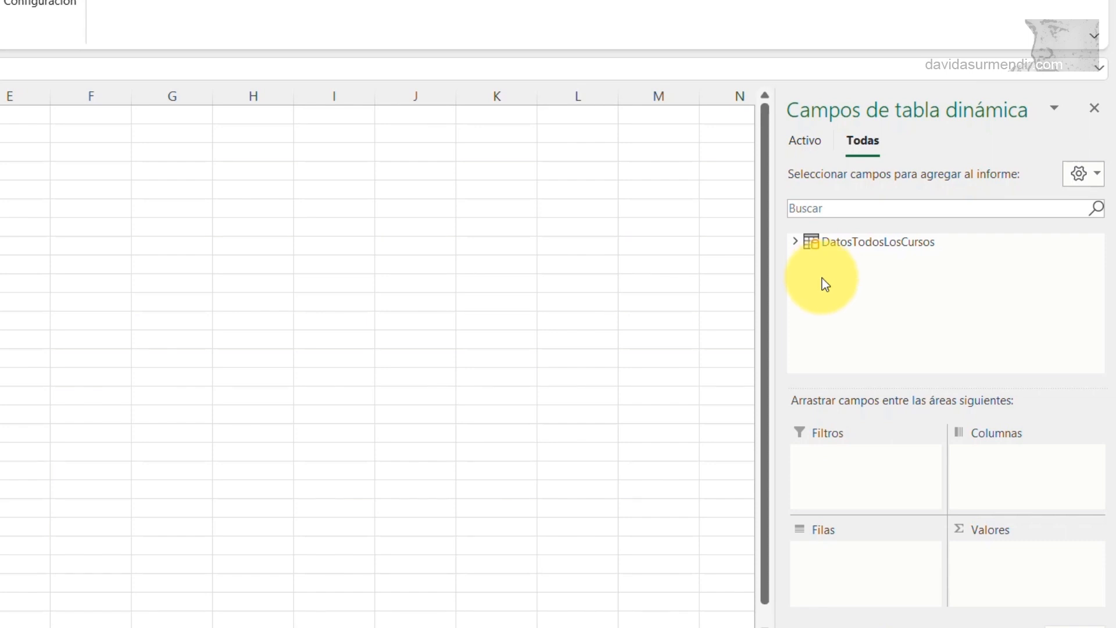
Expand DatosTodosLosCursos and build the pivot table with NombreCurso in the rows and the count of NombreCurso as values.
{"action": "left_click", "coordinate": [795, 241]}
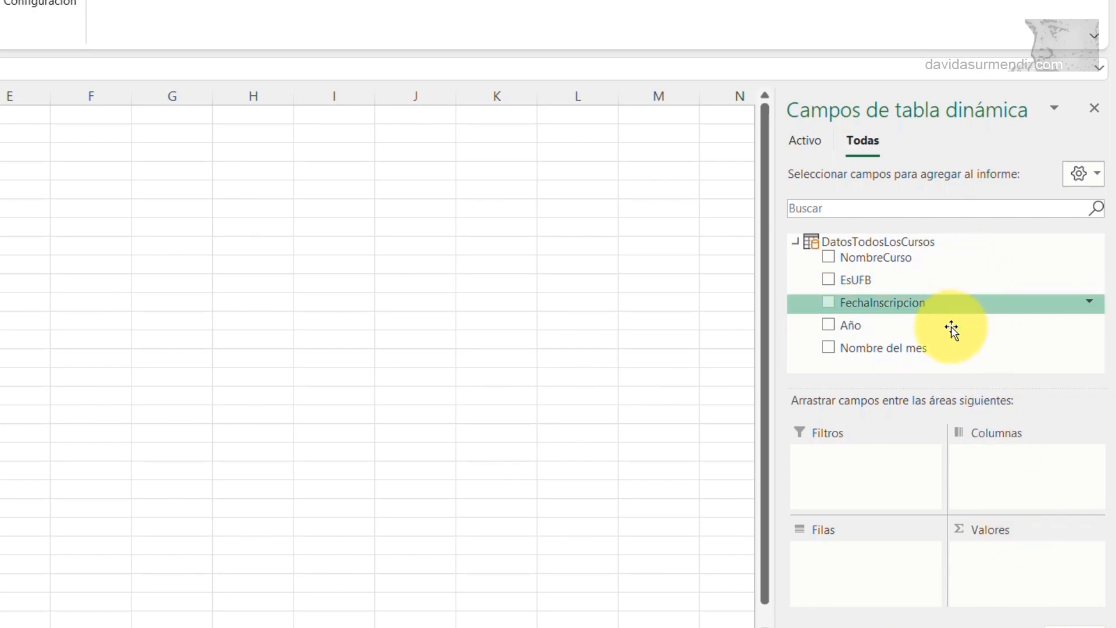
{"action": "left_click_drag", "start_coordinate": [912, 357], "coordinate": [703, 369]}
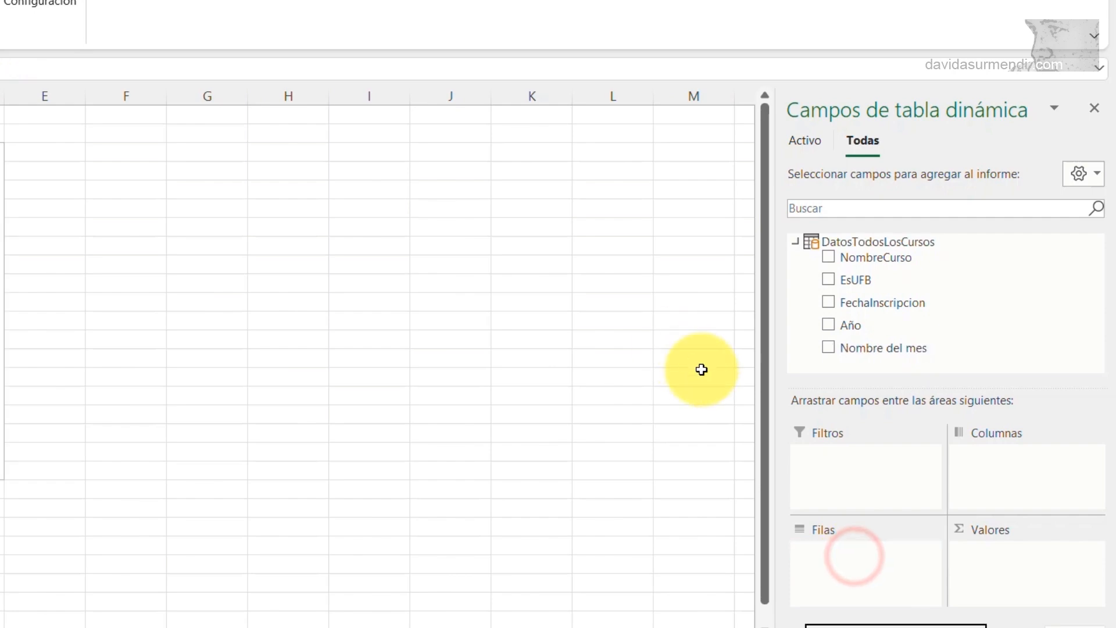
{"action": "left_click_drag", "start_coordinate": [899, 267], "coordinate": [875, 575]}
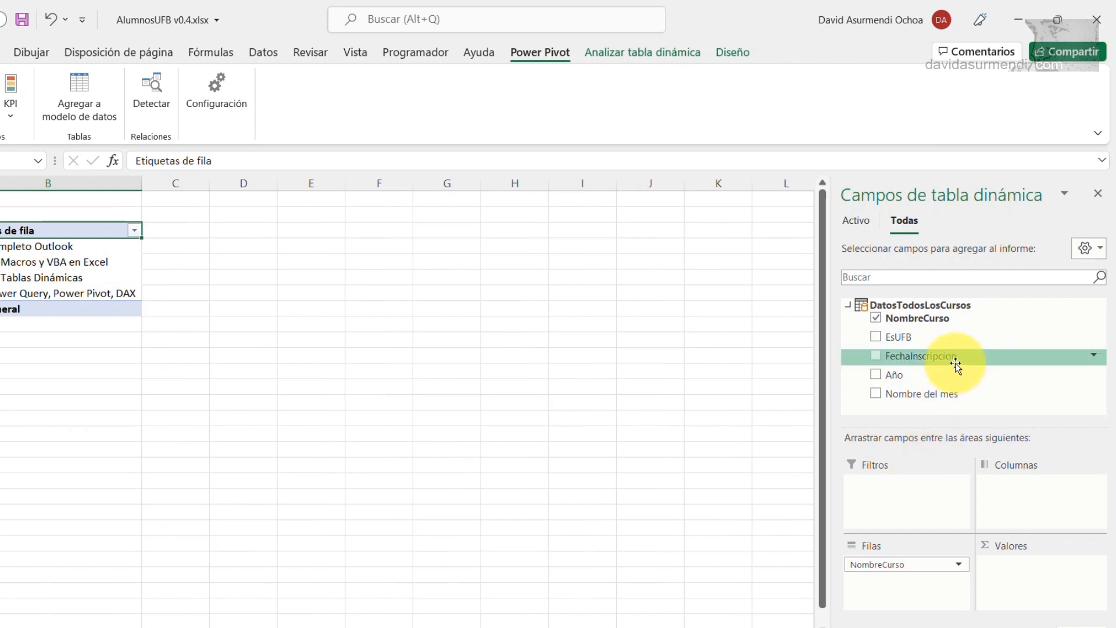
{"action": "left_click_drag", "start_coordinate": [946, 319], "coordinate": [1024, 593]}
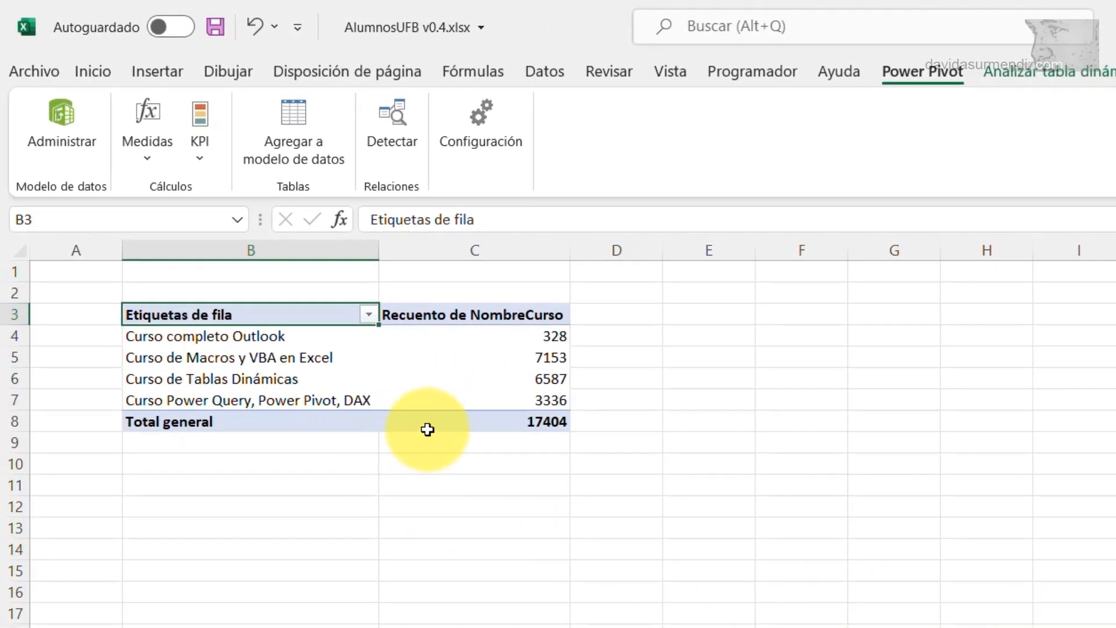
Switch to the Hoja2 sheet to compare its enrolment totals with the new pivot table, and save the workbook.
{"action": "mouse_move", "coordinate": [428, 429]}
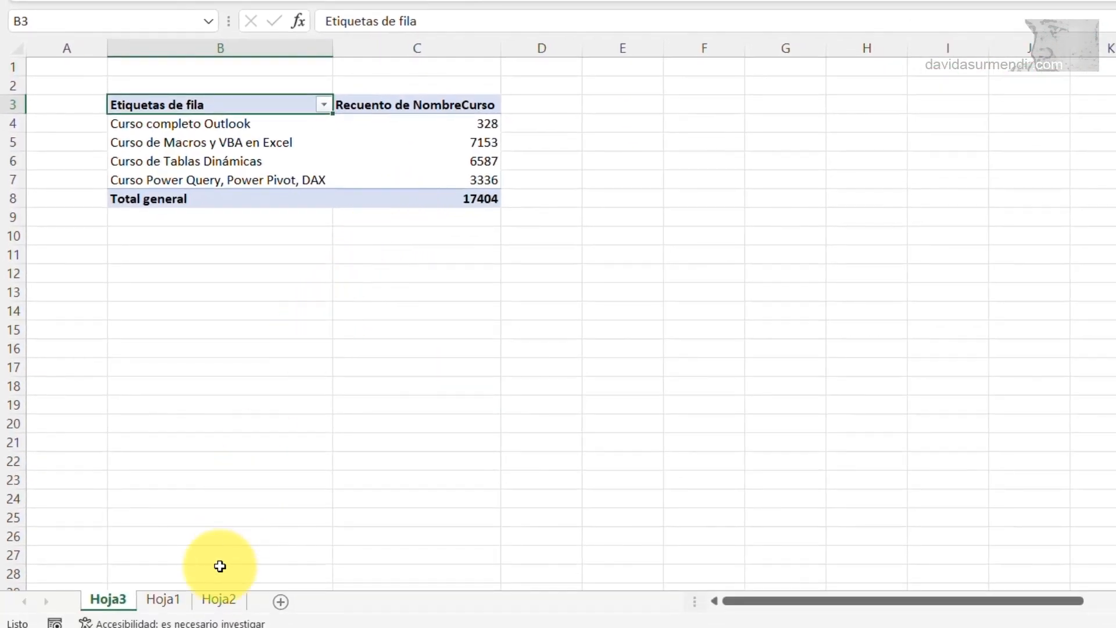
{"action": "left_click", "coordinate": [217, 605]}
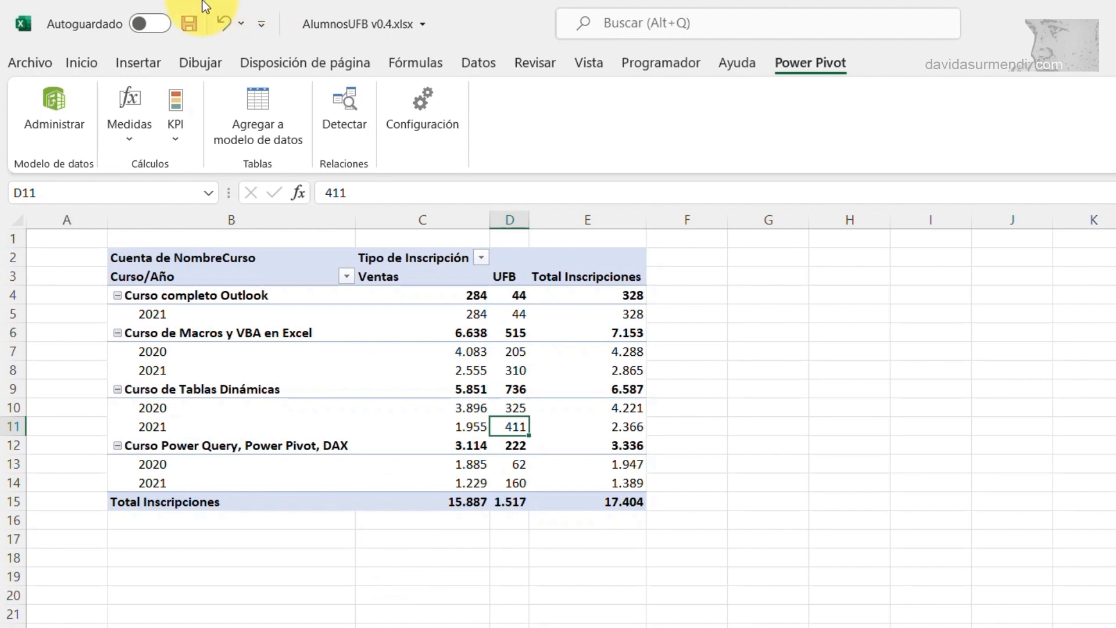
{"action": "left_click", "coordinate": [190, 24]}
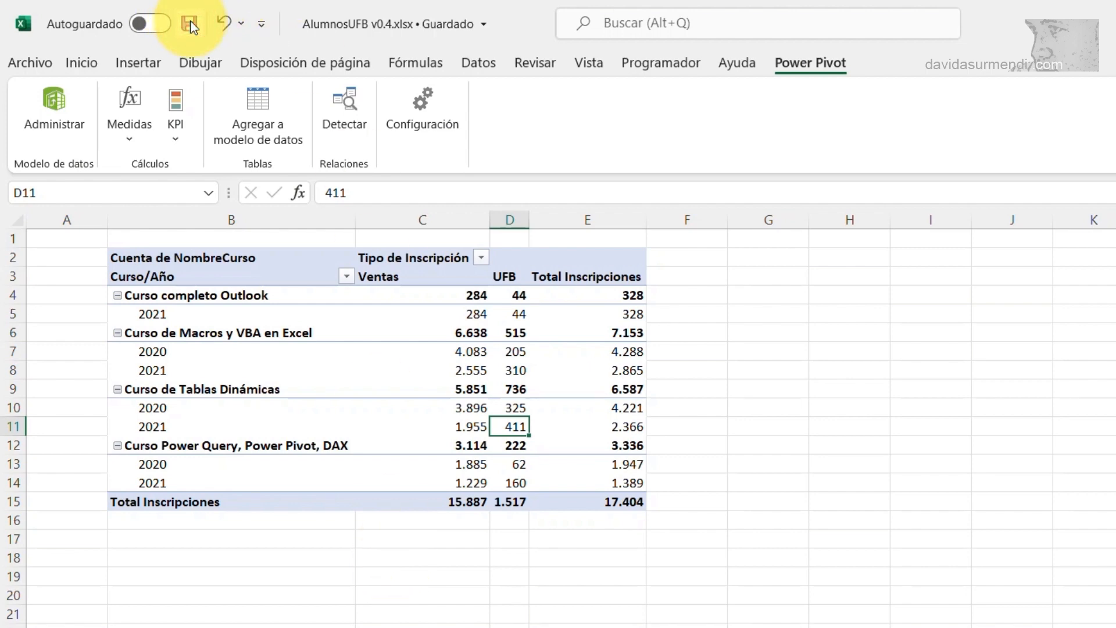